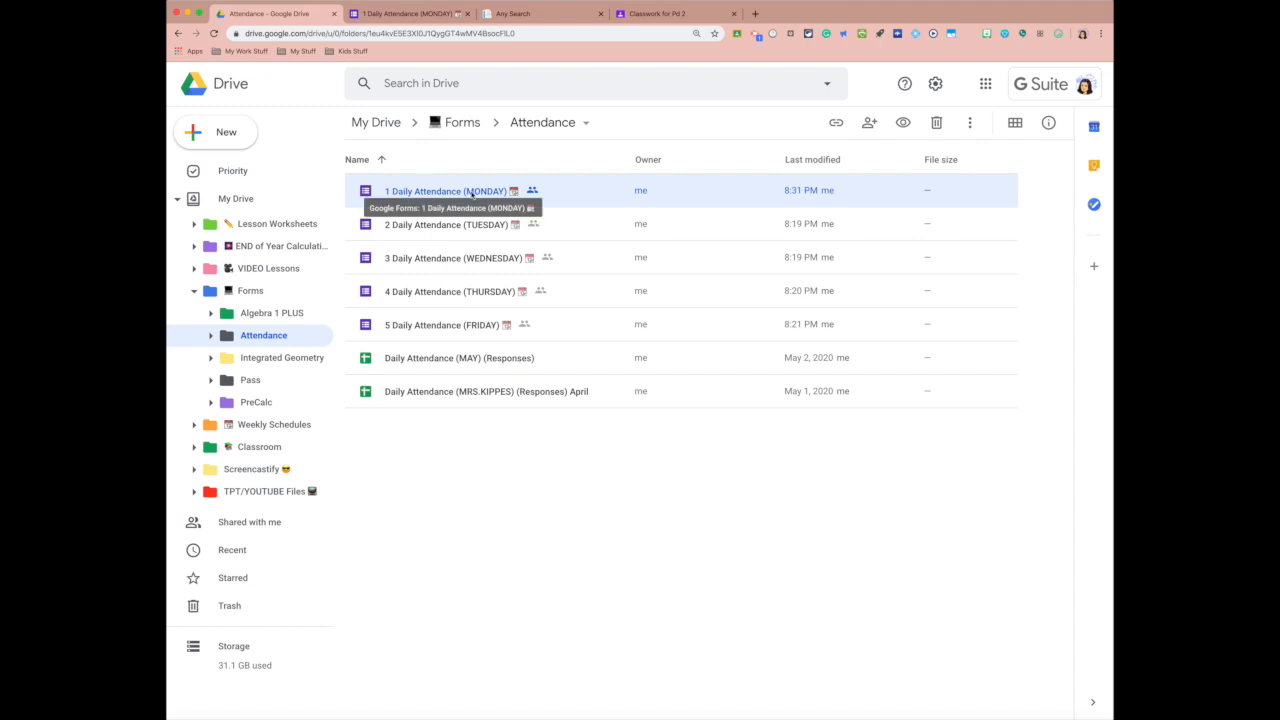
Open the Monday daily attendance form and review its questions down to "How are you feeling today?".
double_click(463, 191)
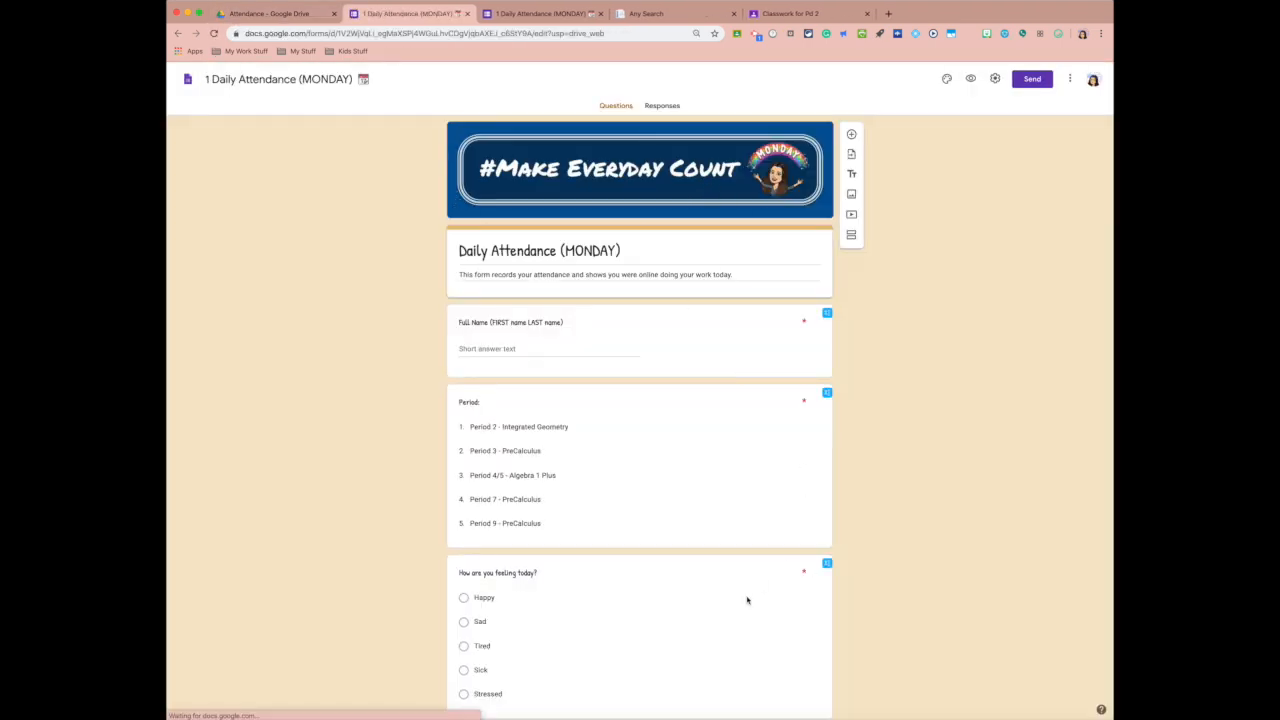
scroll(737, 612, down, 5)
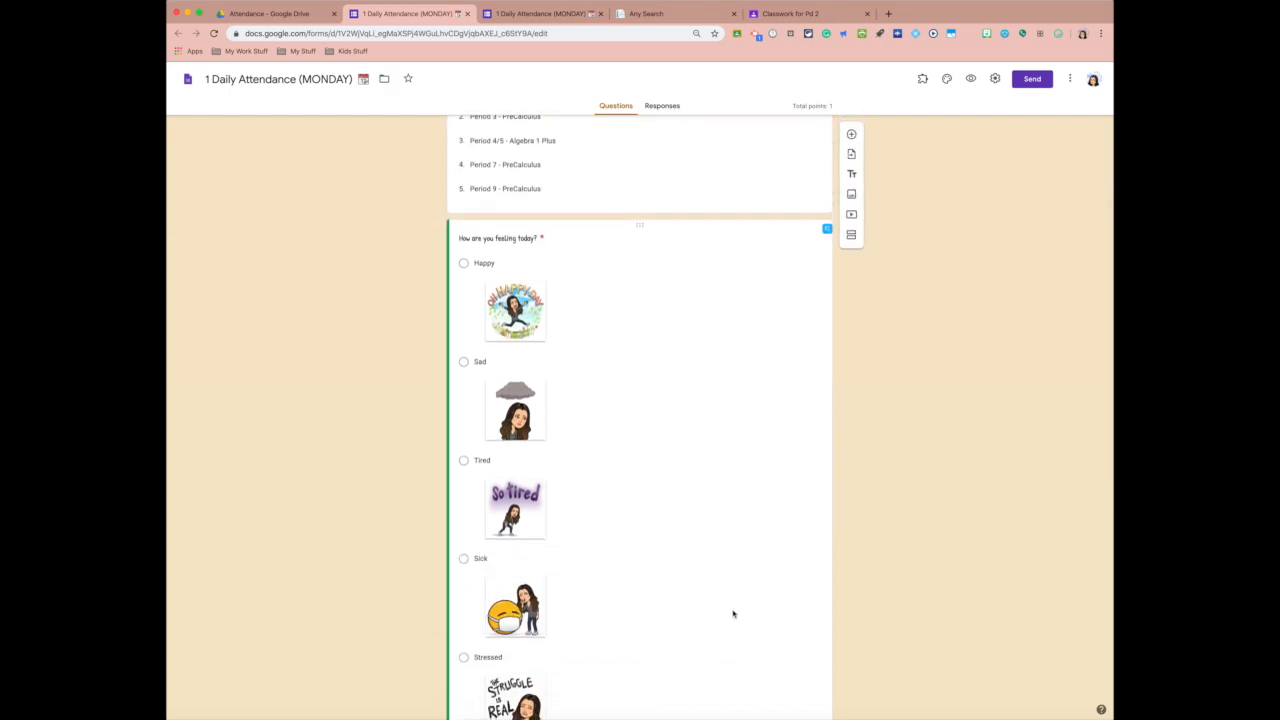
scroll(732, 609, down, 2)
scroll(732, 609, down, 2)
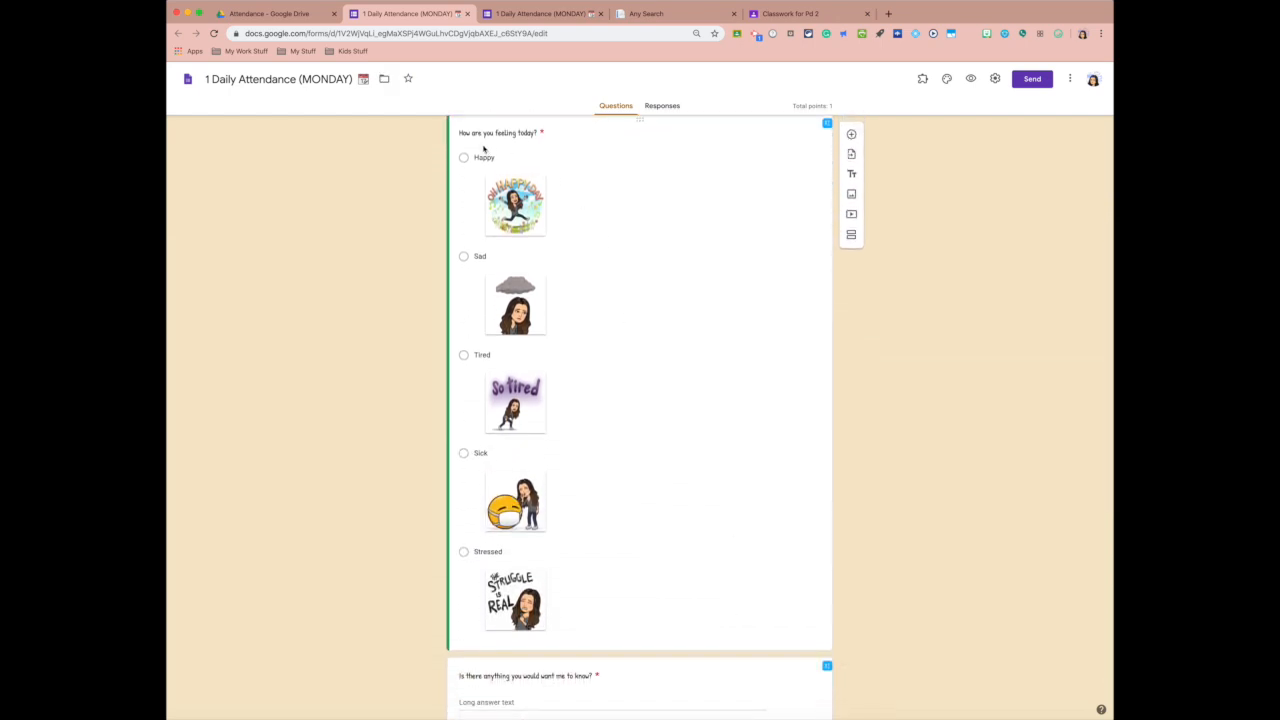
click(486, 141)
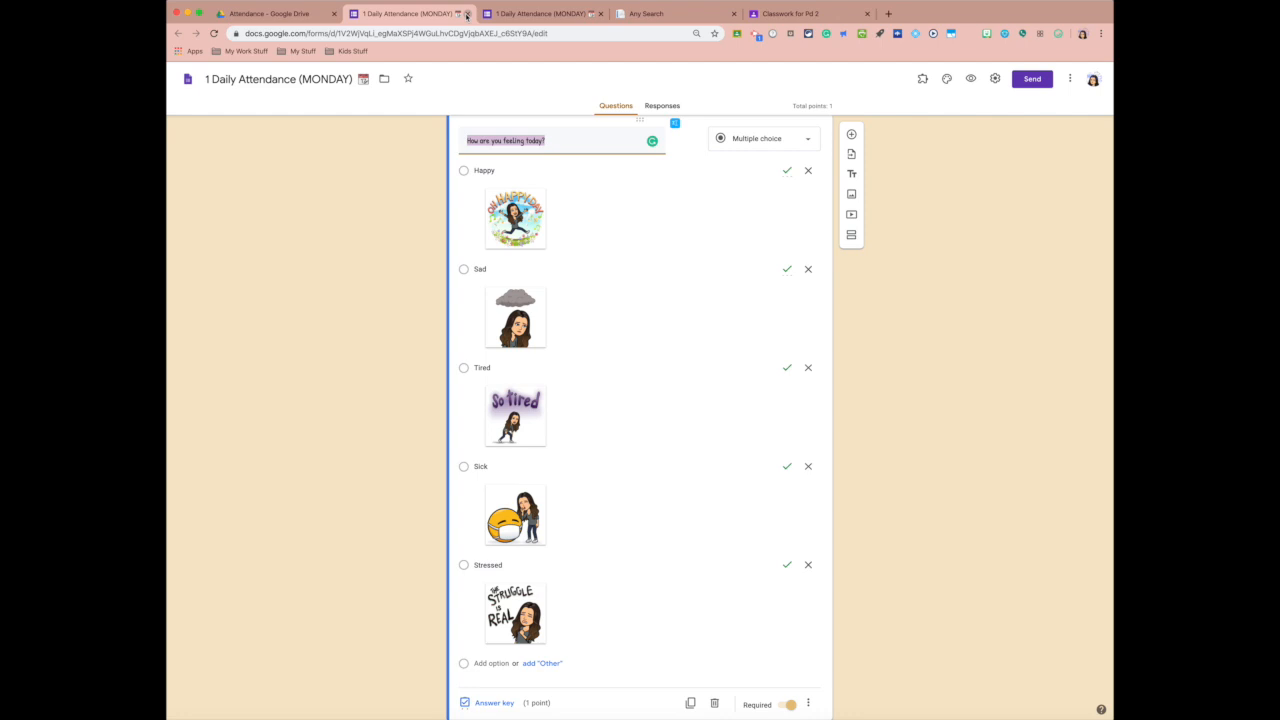
Open the Tuesday daily attendance form from Drive and review its questions down to the one about completing today's assignment.
click(270, 13)
double_click(448, 225)
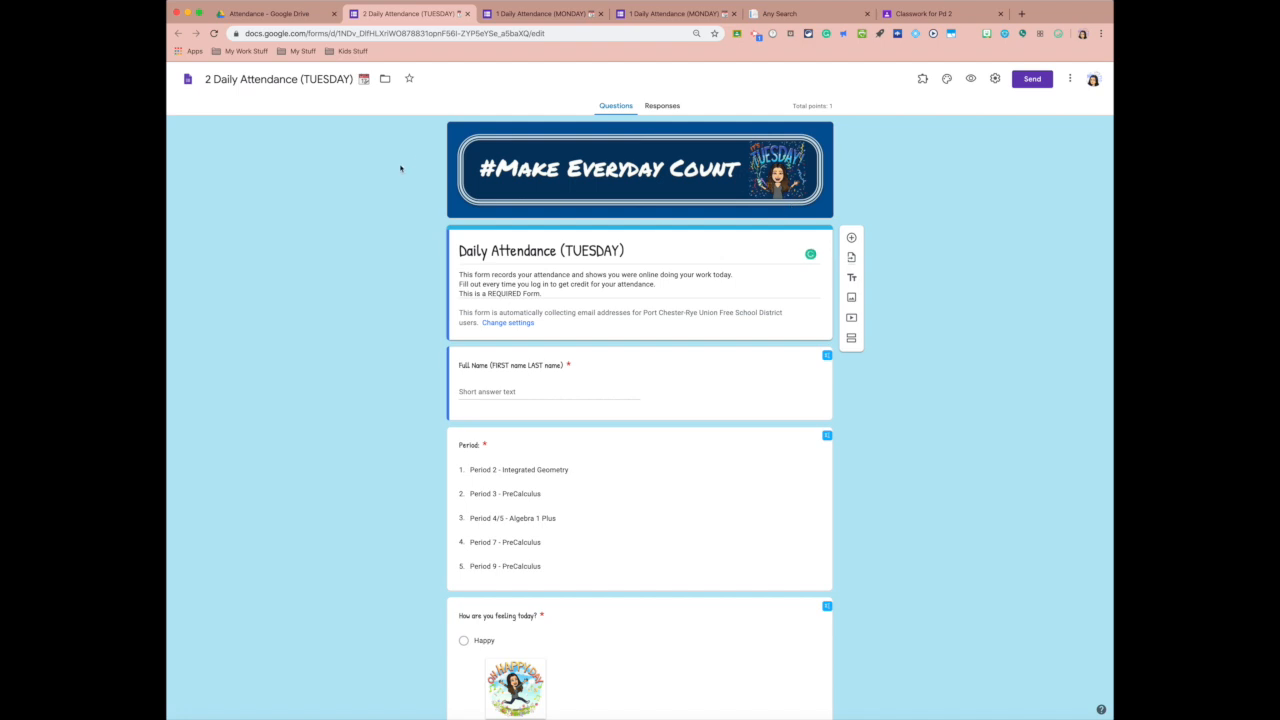
scroll(373, 186, down, 10)
scroll(373, 186, down, 5)
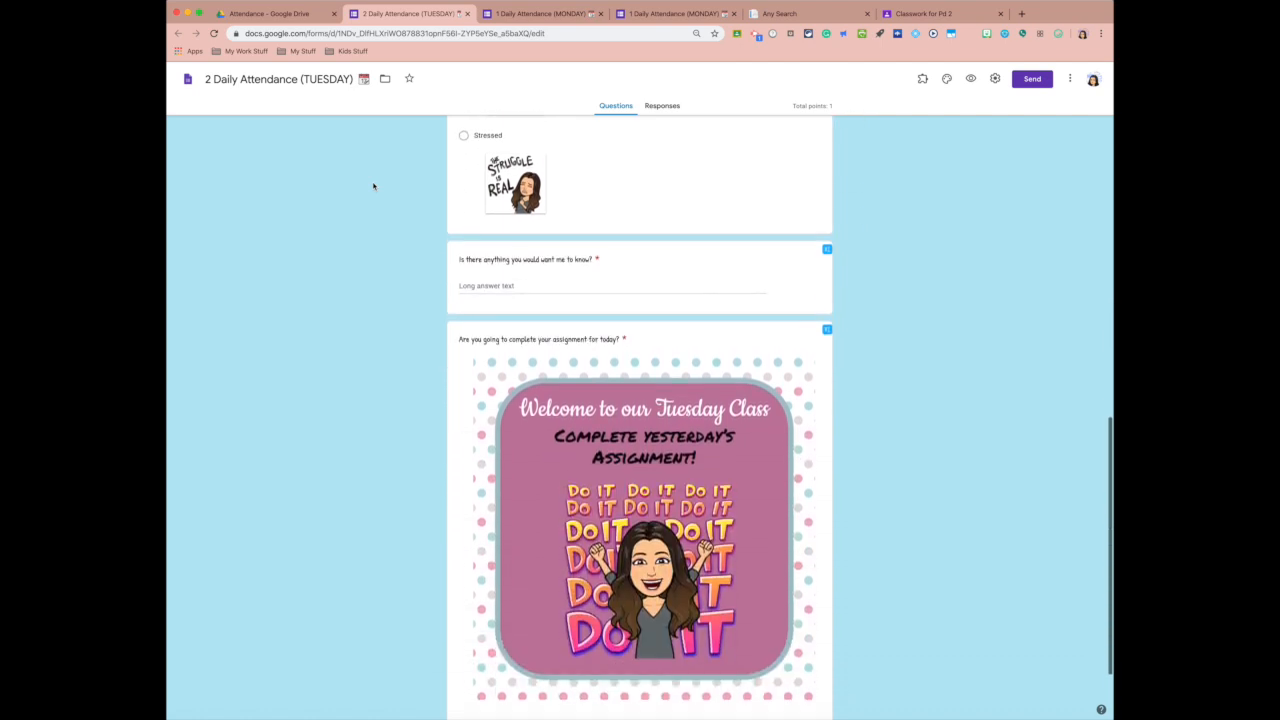
scroll(373, 186, down, 2)
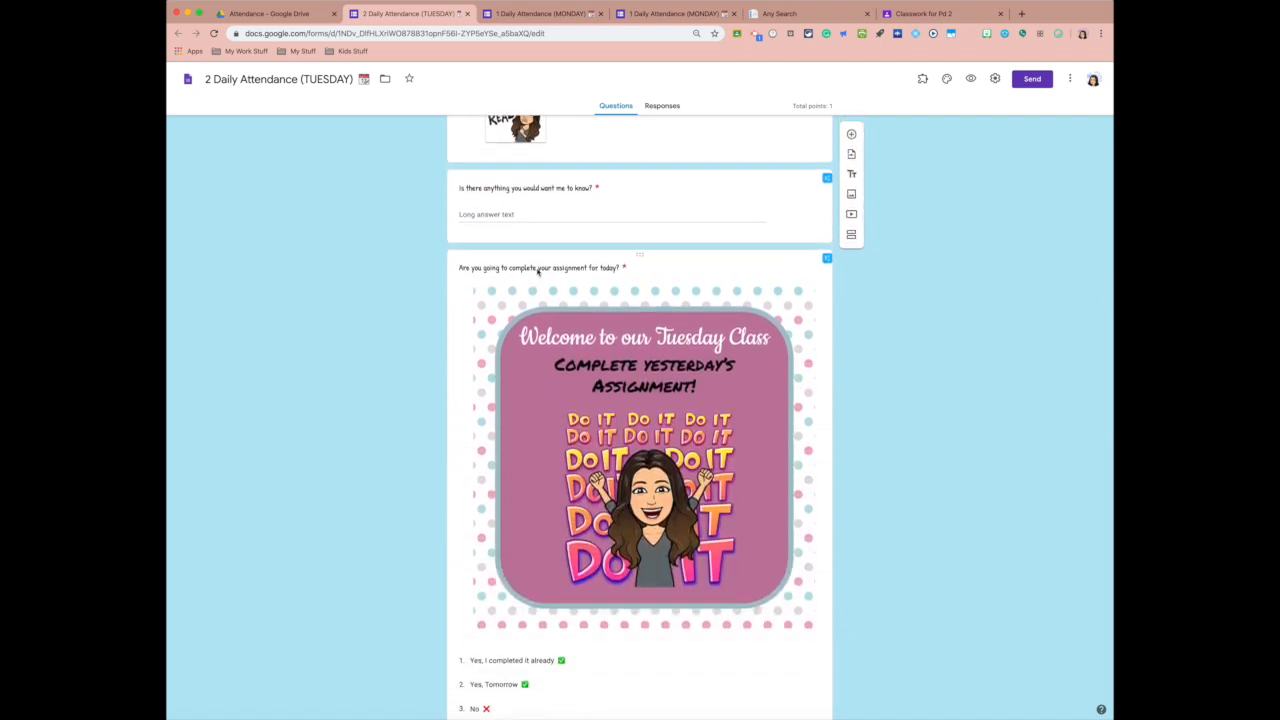
Close the Tuesday form, both Monday form tabs and the Any Search tab, keeping Drive and the Pd 2 classwork open.
click(467, 13)
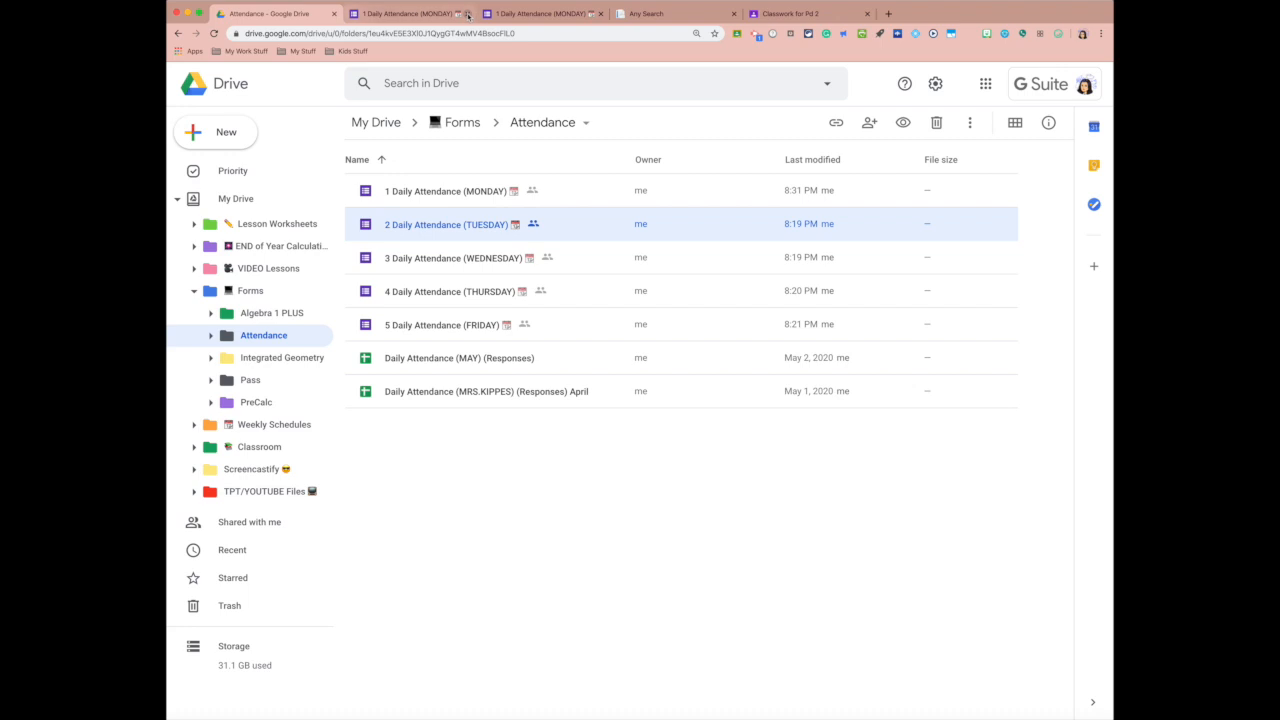
click(467, 13)
click(467, 13)
click(467, 13)
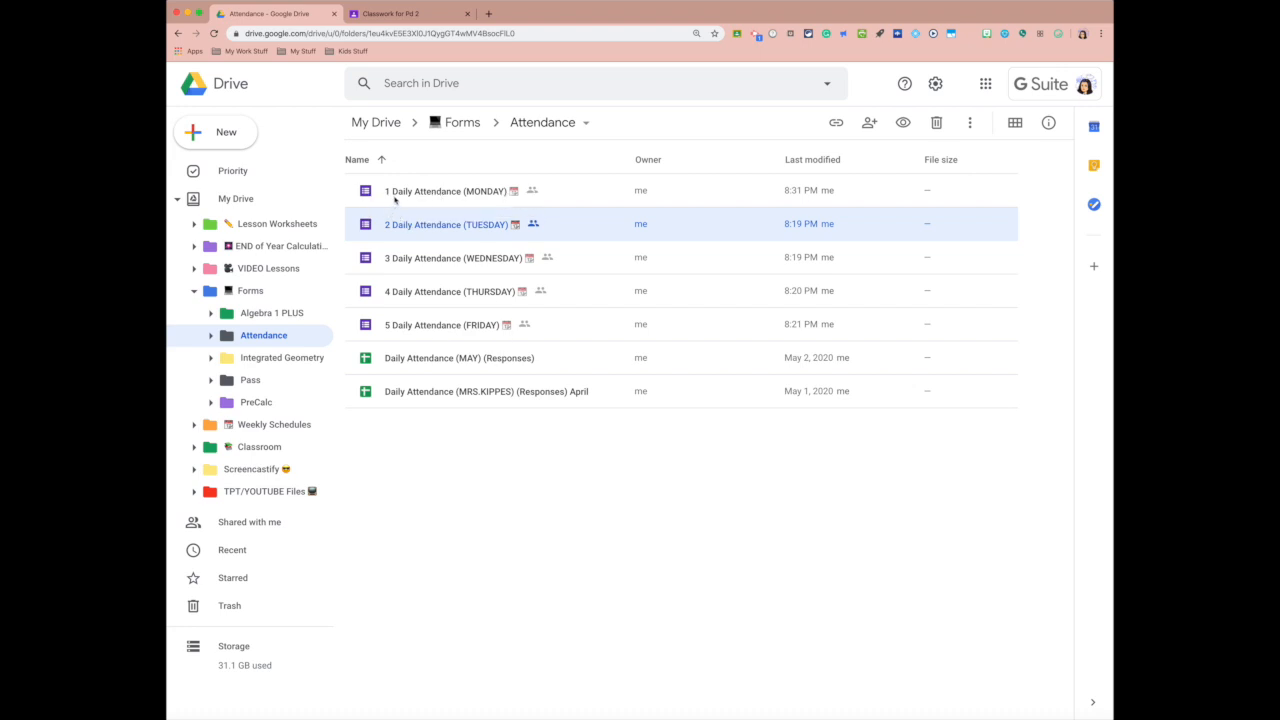
Open the Monday attendance form's responses, turn response acceptance off, view the response options, and turn acceptance back on.
double_click(458, 192)
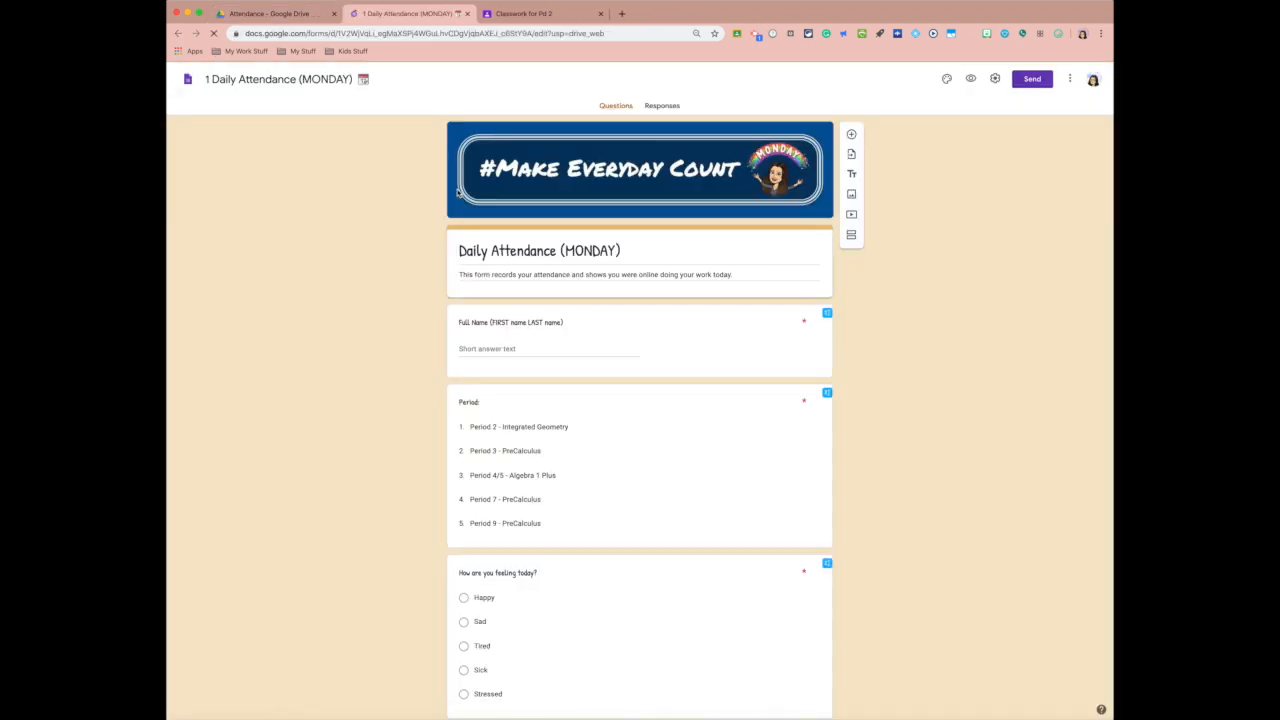
click(662, 106)
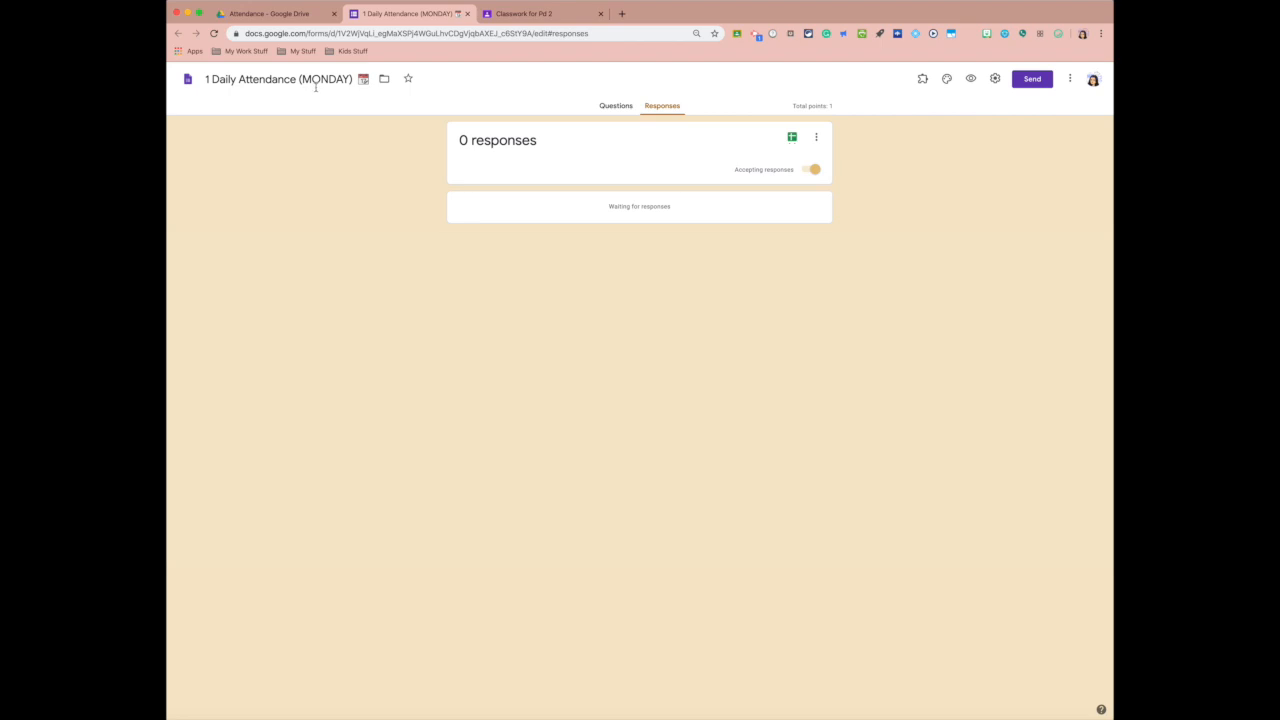
click(814, 174)
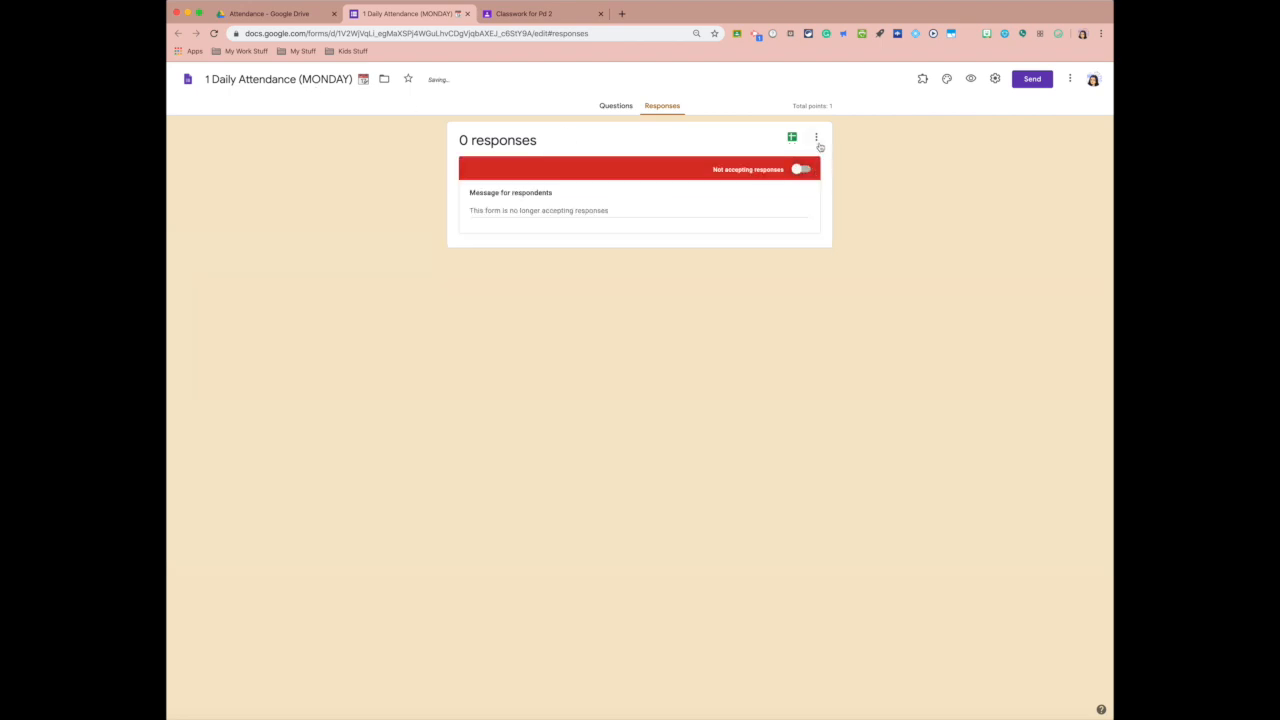
click(817, 139)
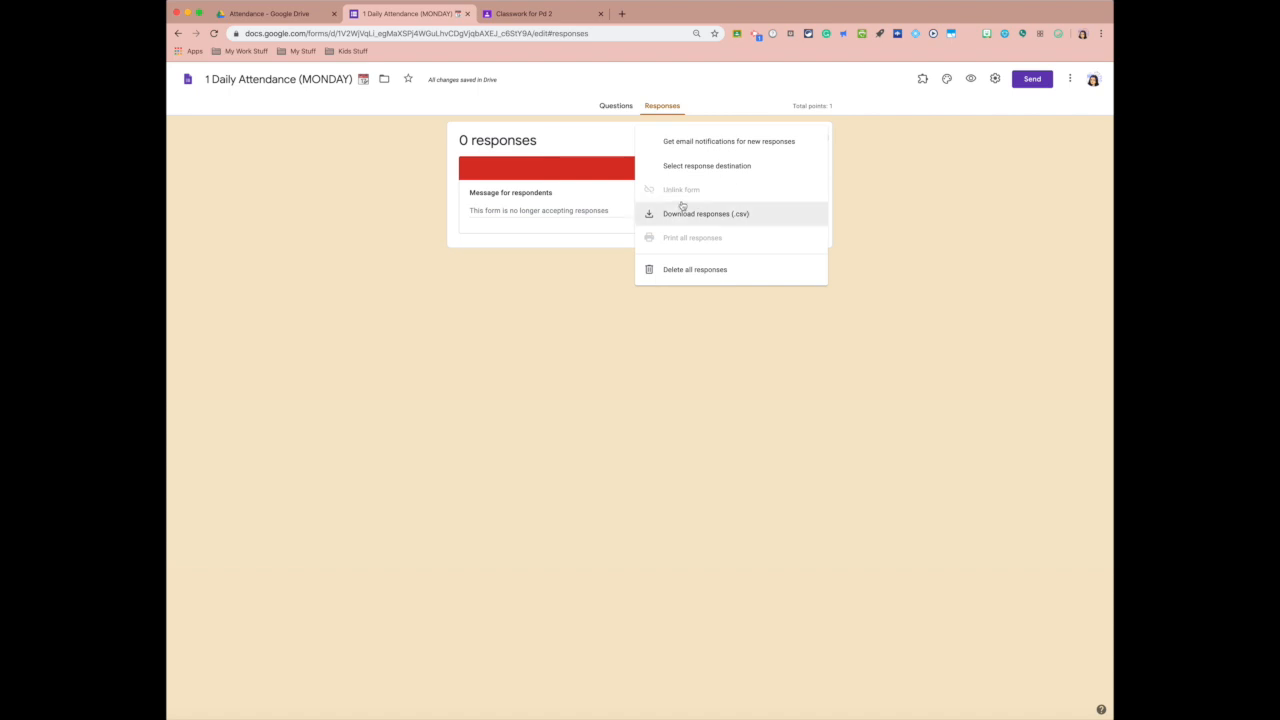
click(958, 312)
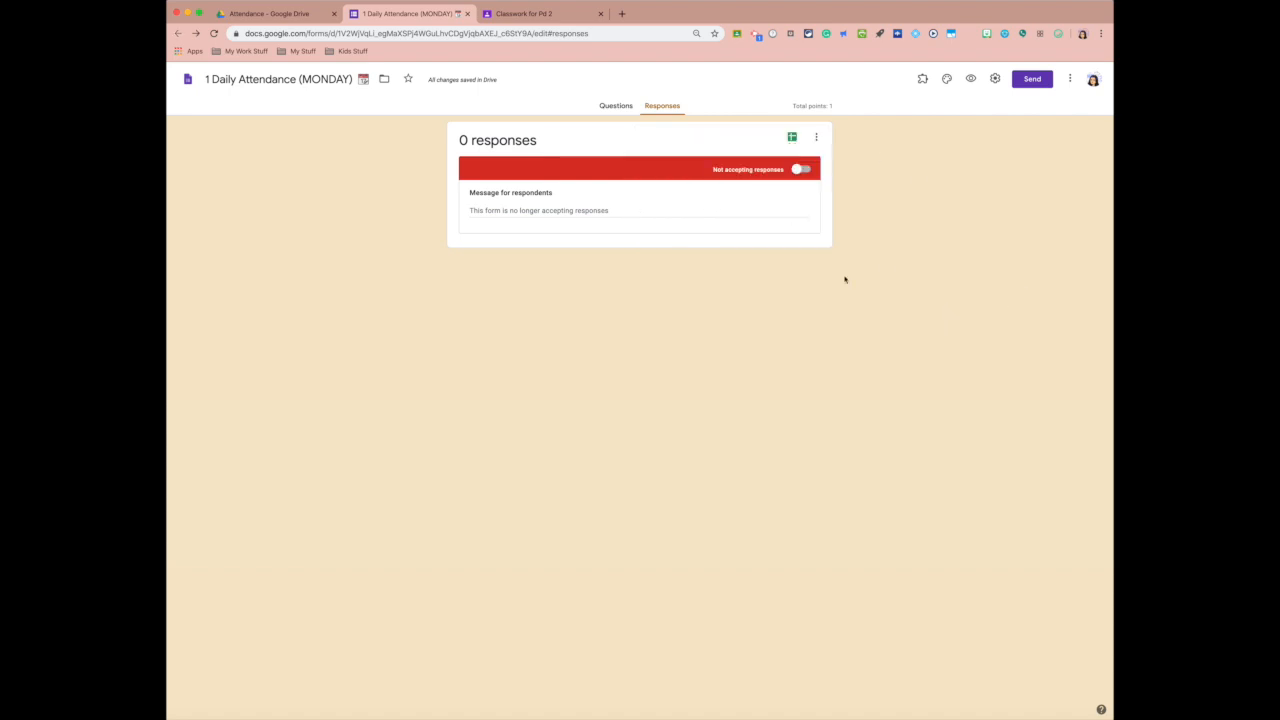
click(799, 170)
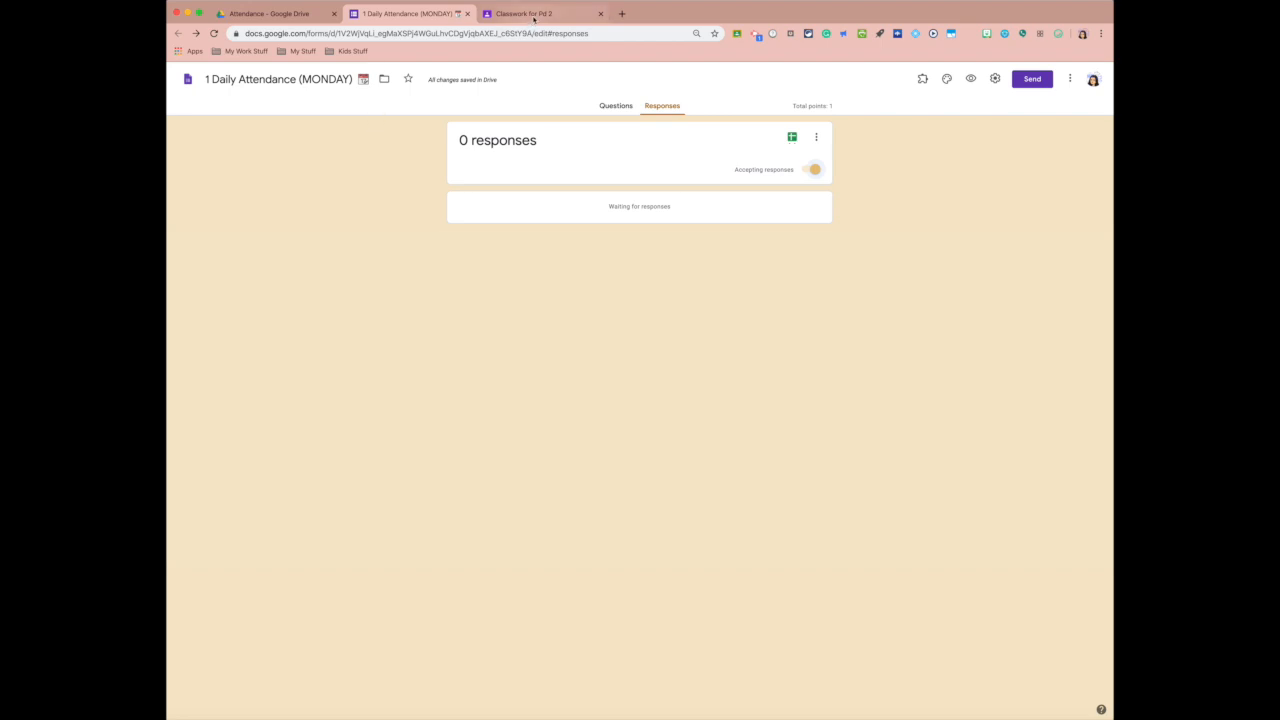
Switch to the Pd 2 classwork in Google Classroom and review the posts under the Attendance topic.
click(531, 15)
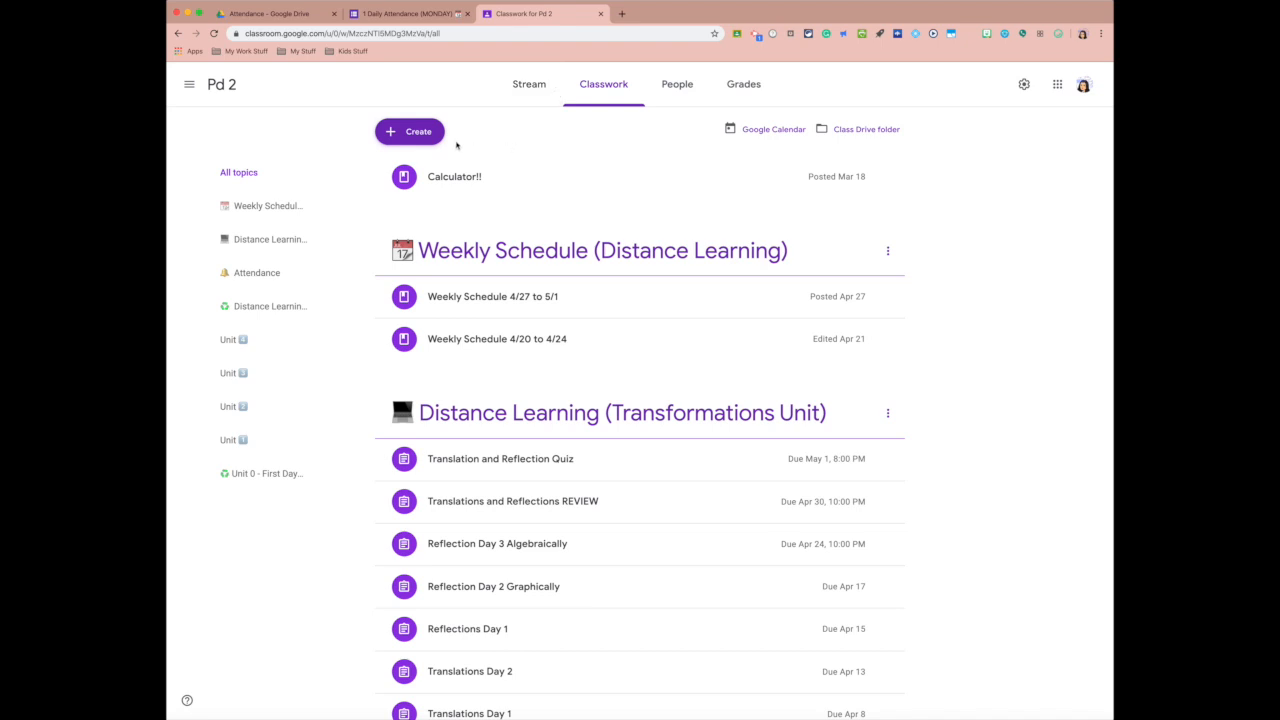
scroll(572, 310, down, 4)
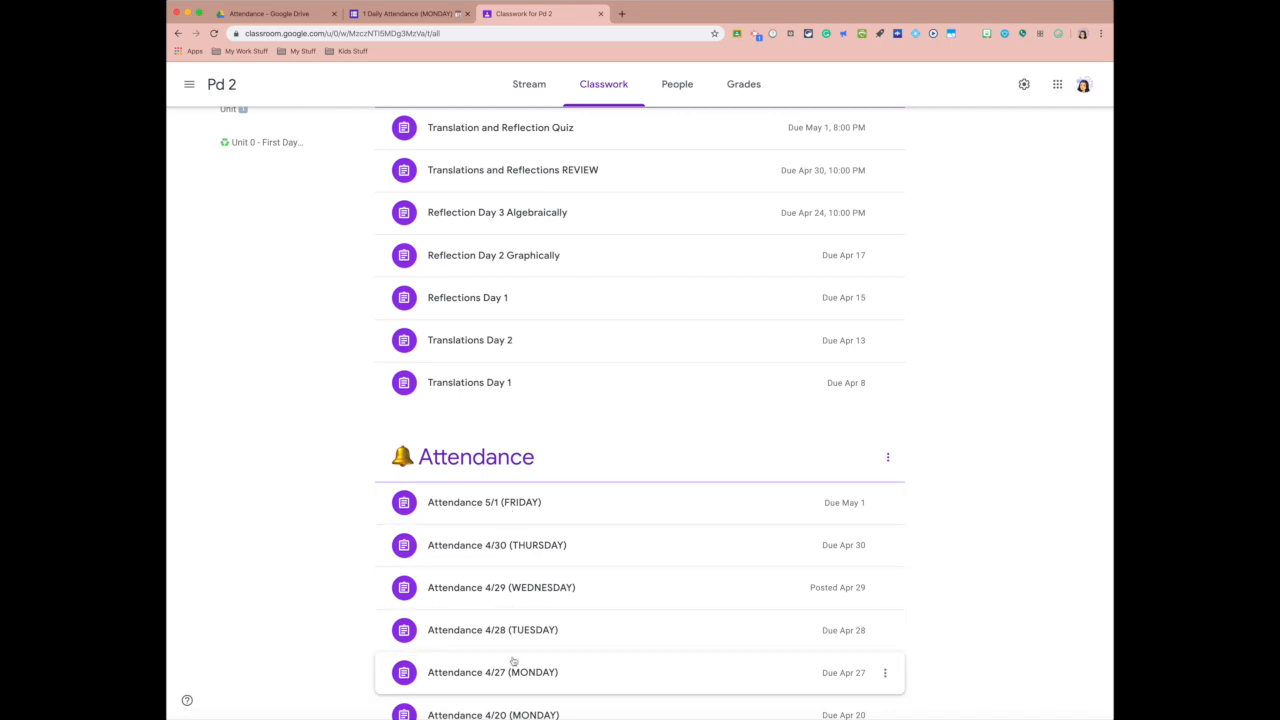
scroll(499, 662, up, 1)
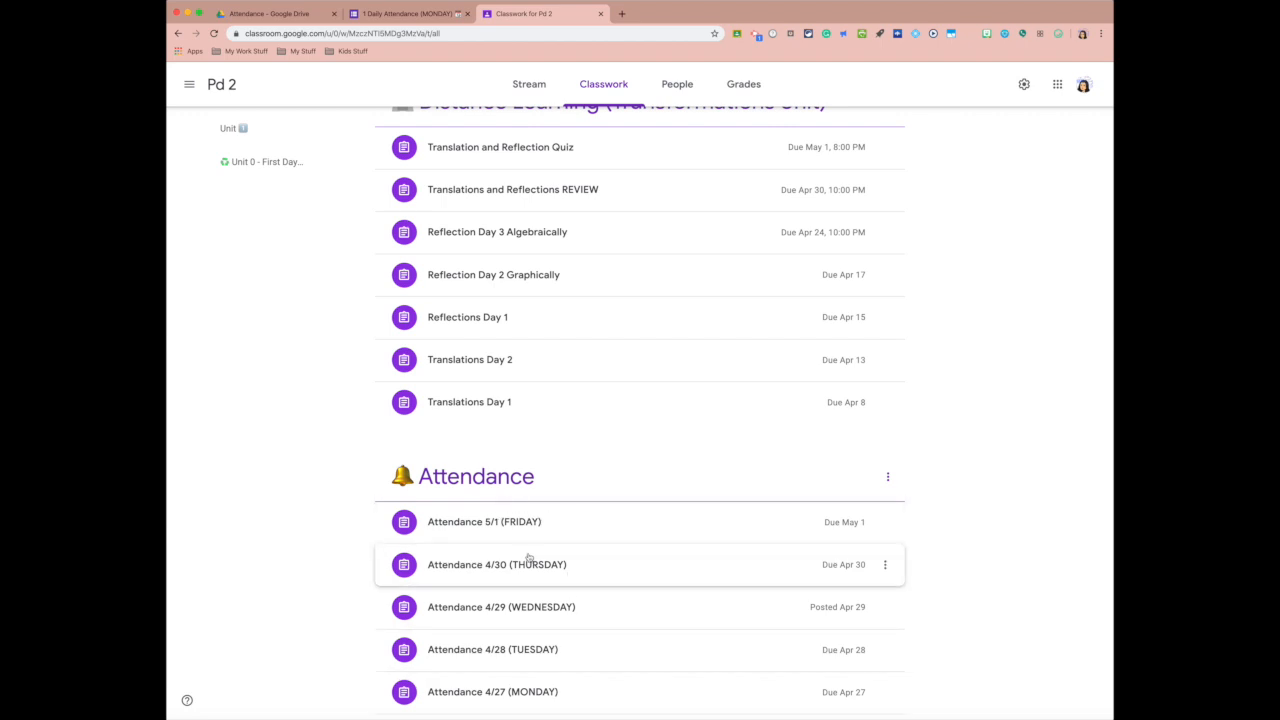
scroll(320, 395, up, 5)
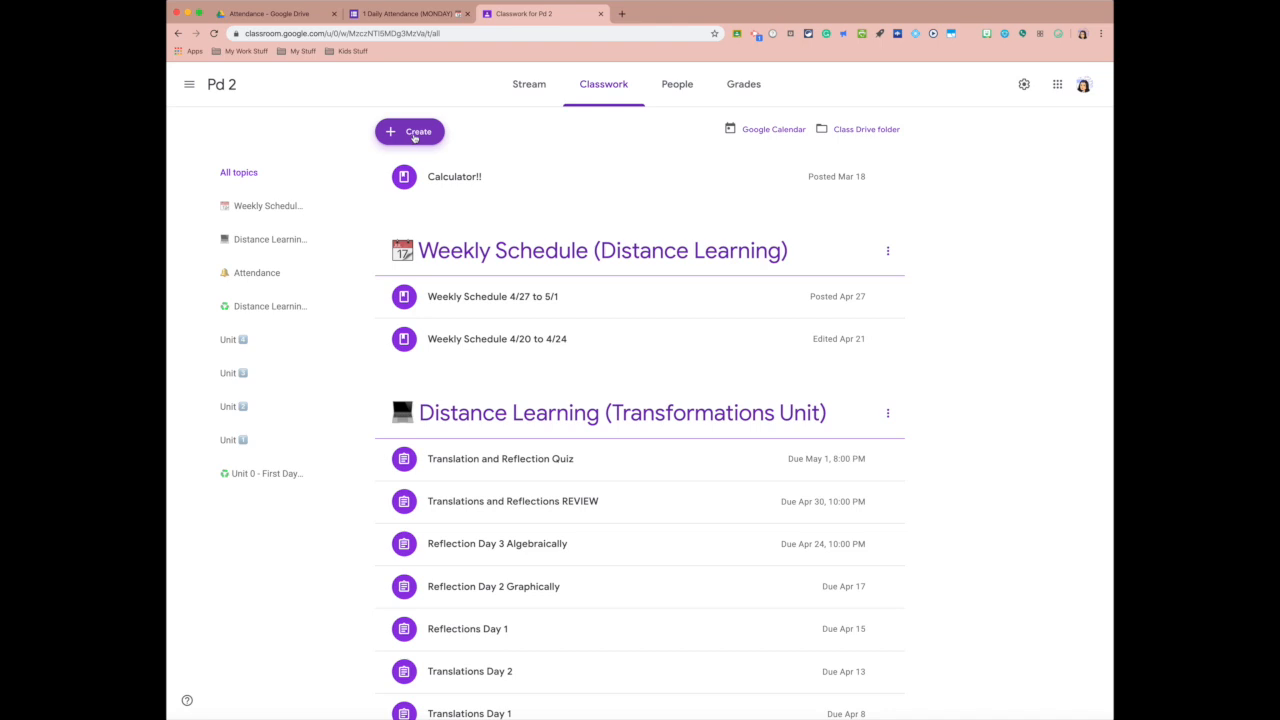
Create a new classwork assignment titled "Attendance 5/4 (MONDAY)".
click(414, 137)
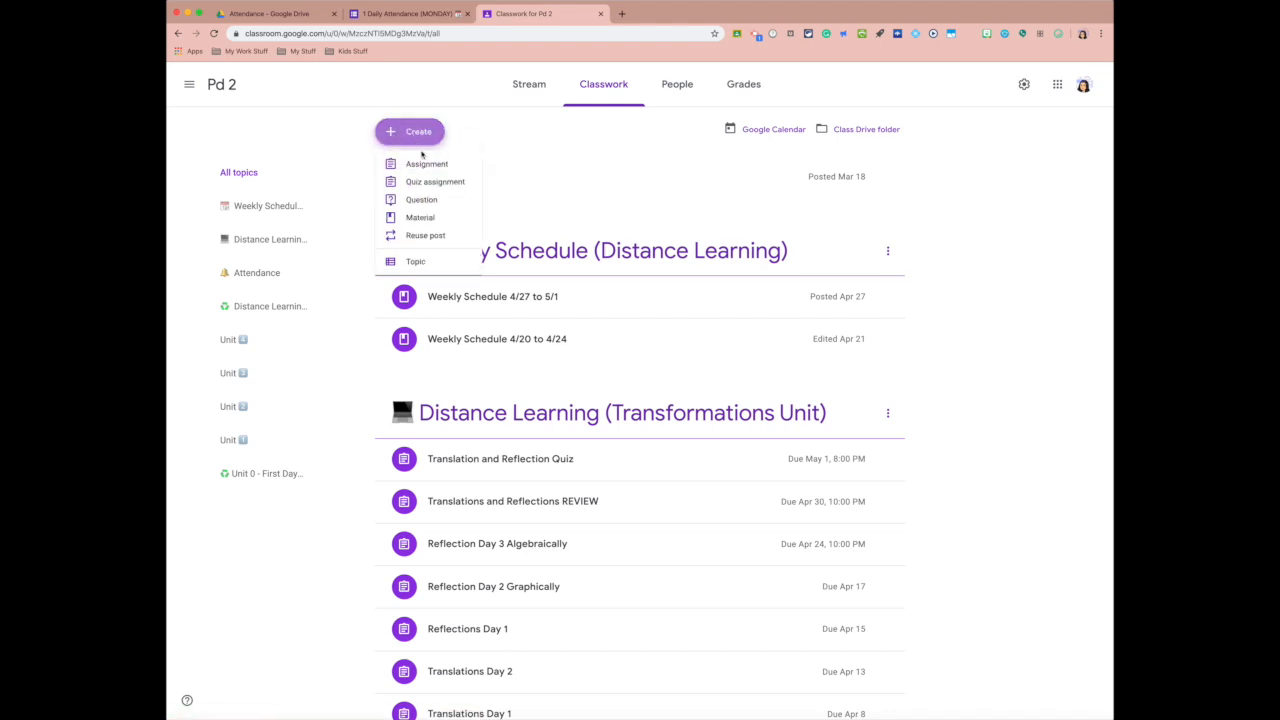
click(427, 166)
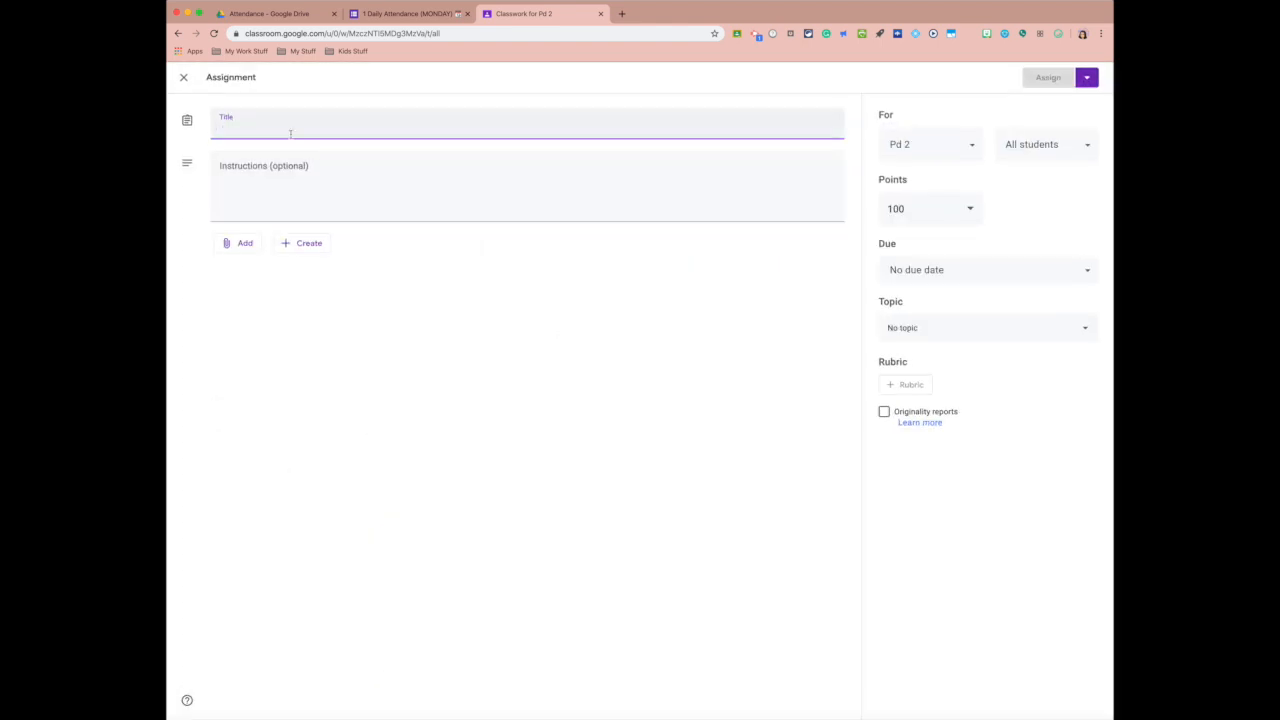
text(Attendance 5/)
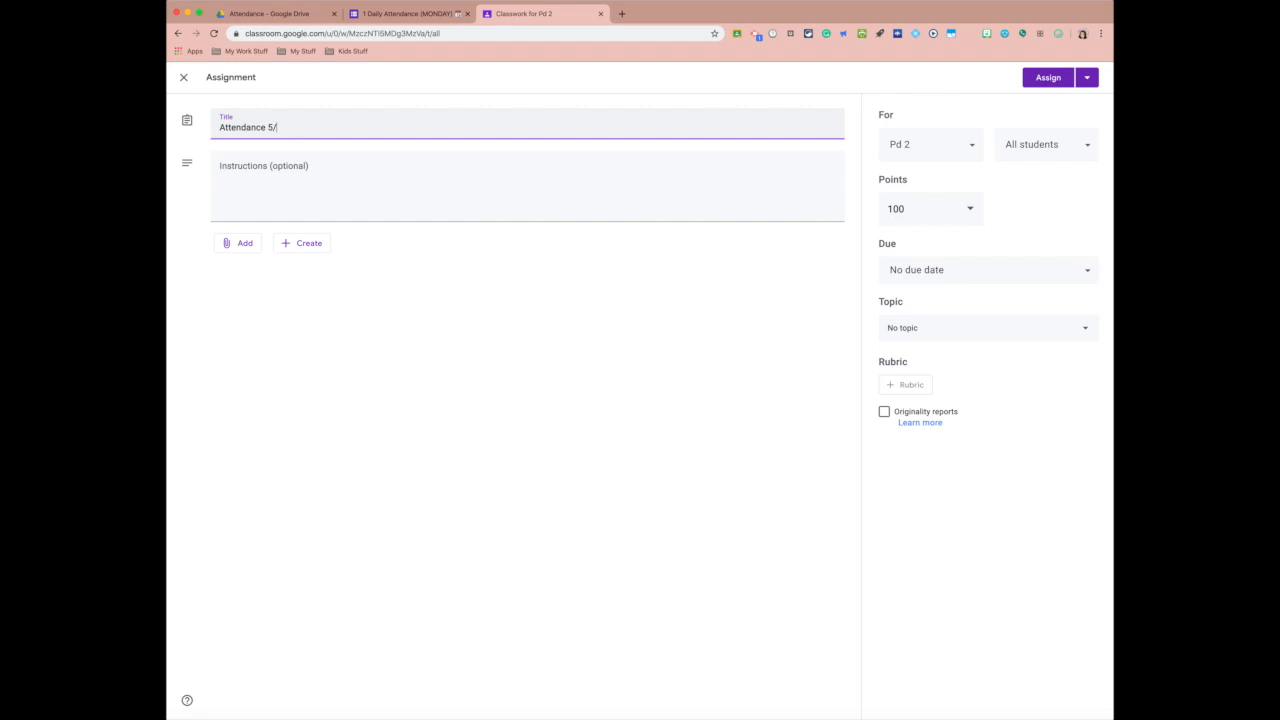
text(4 (MONDAY)
Enter the assignment instructions "Complete the google for to record your daily attendance.".
click(254, 170)
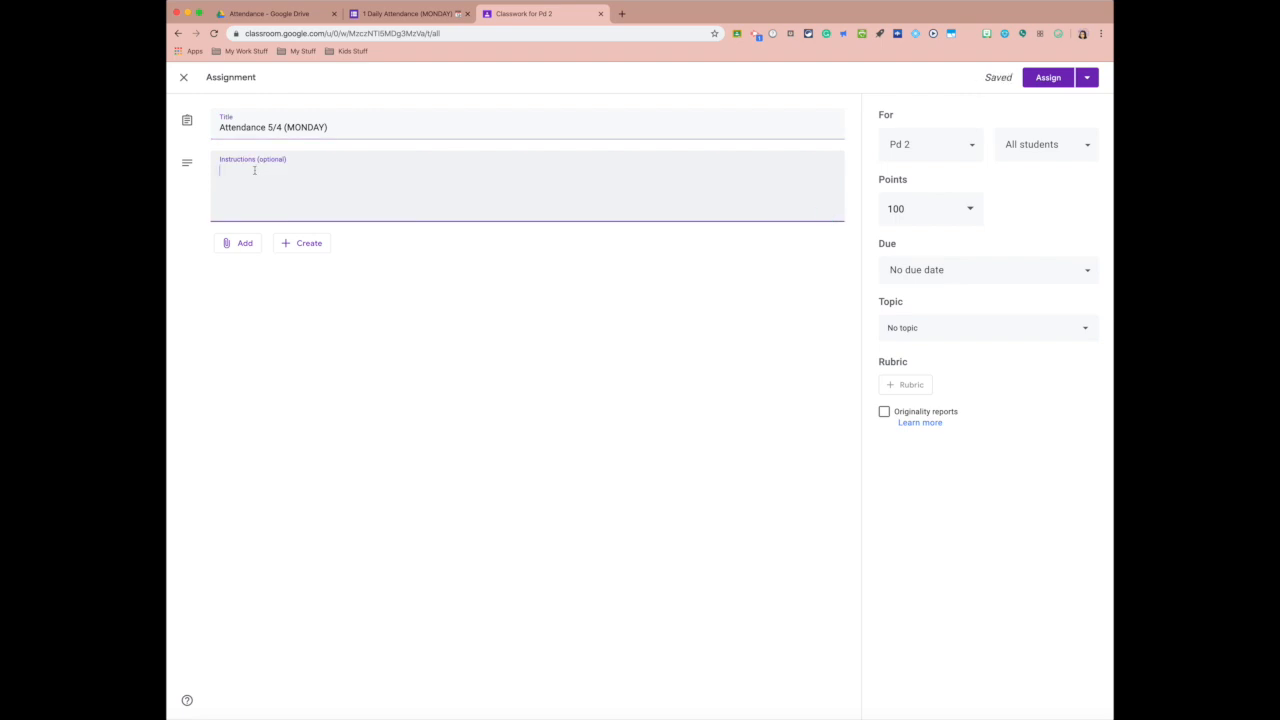
text(Complete)
text(the google for to record your )
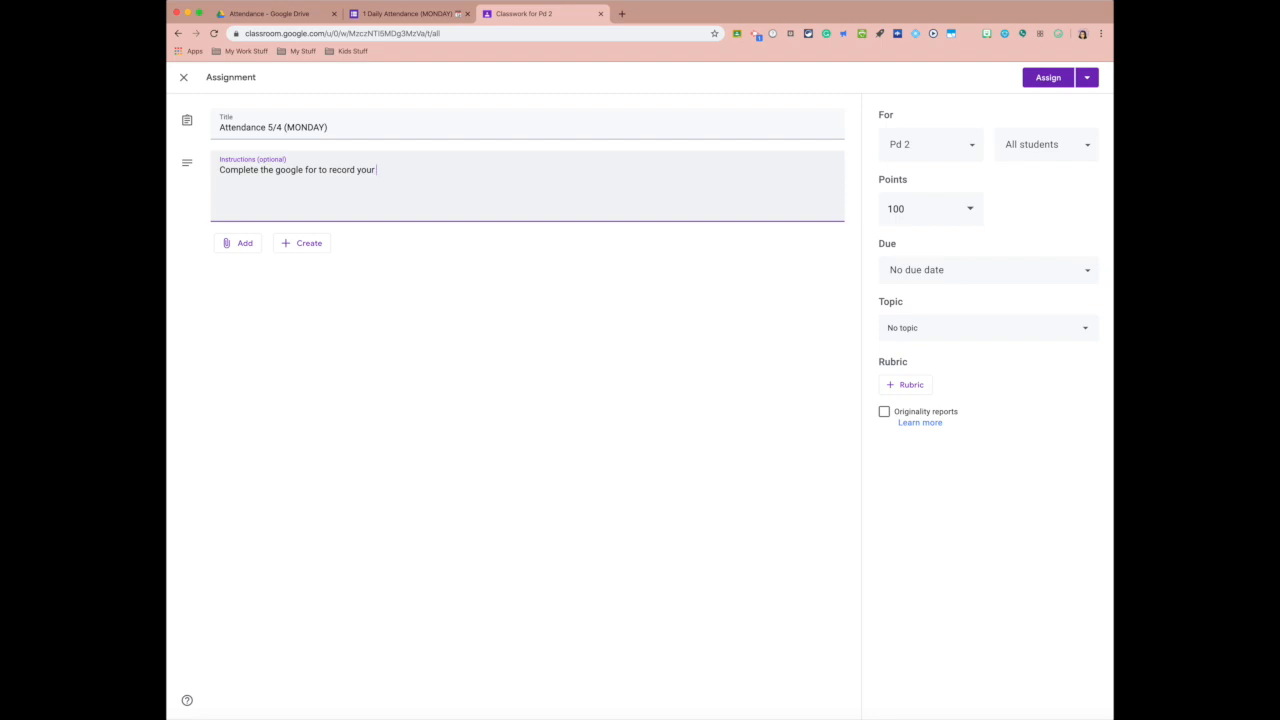
text(daily attendance.)
Attach the "1 Daily Attendance (MONDAY)" form from the recent Google Drive files to the assignment.
click(241, 244)
click(268, 268)
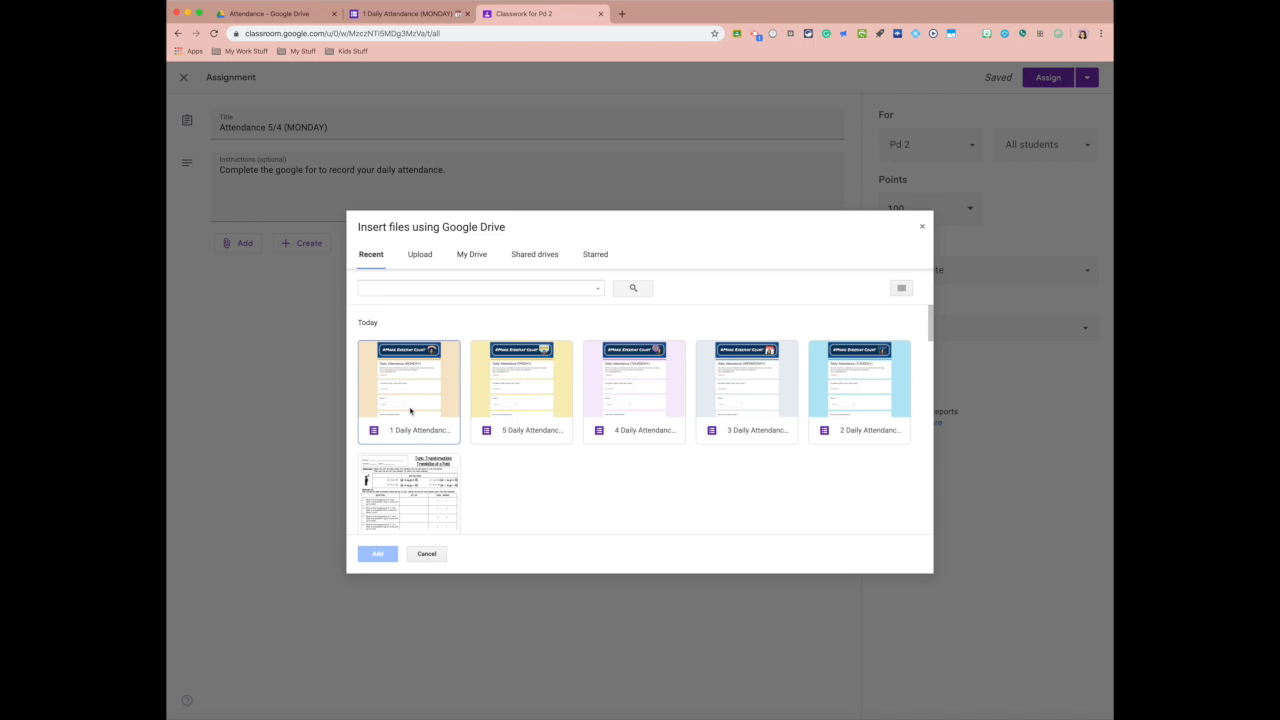
click(479, 256)
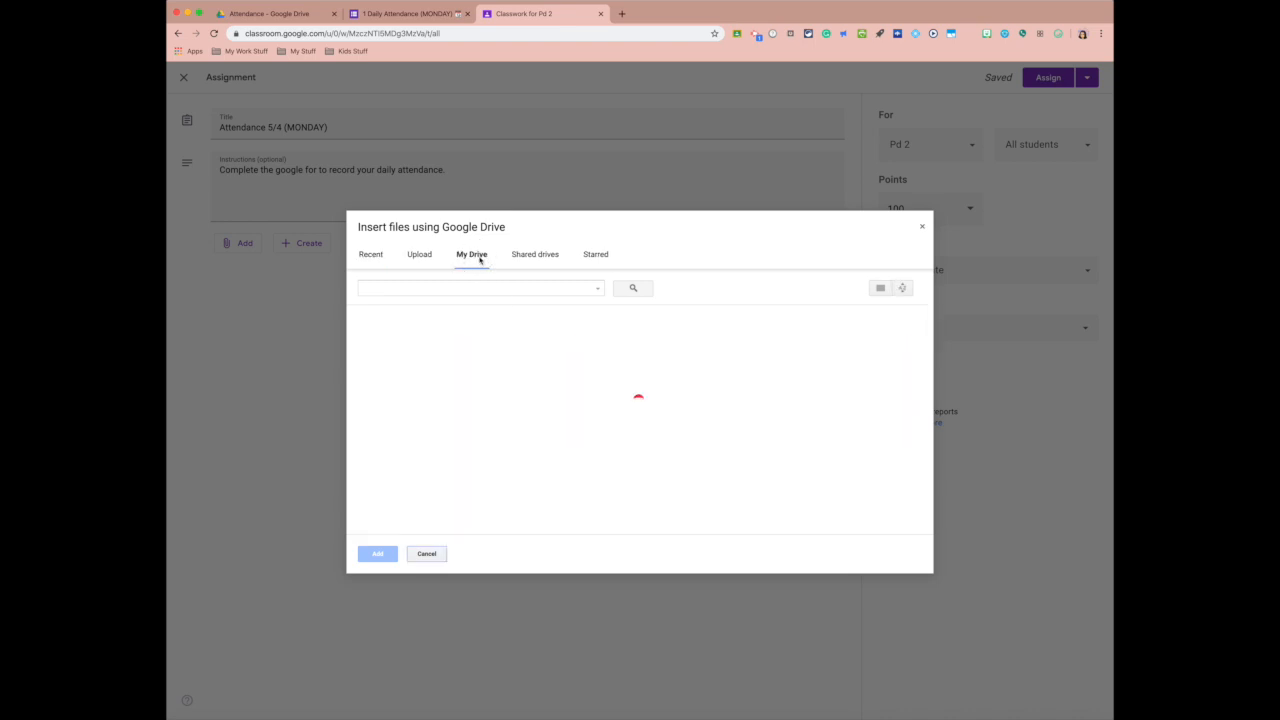
click(372, 256)
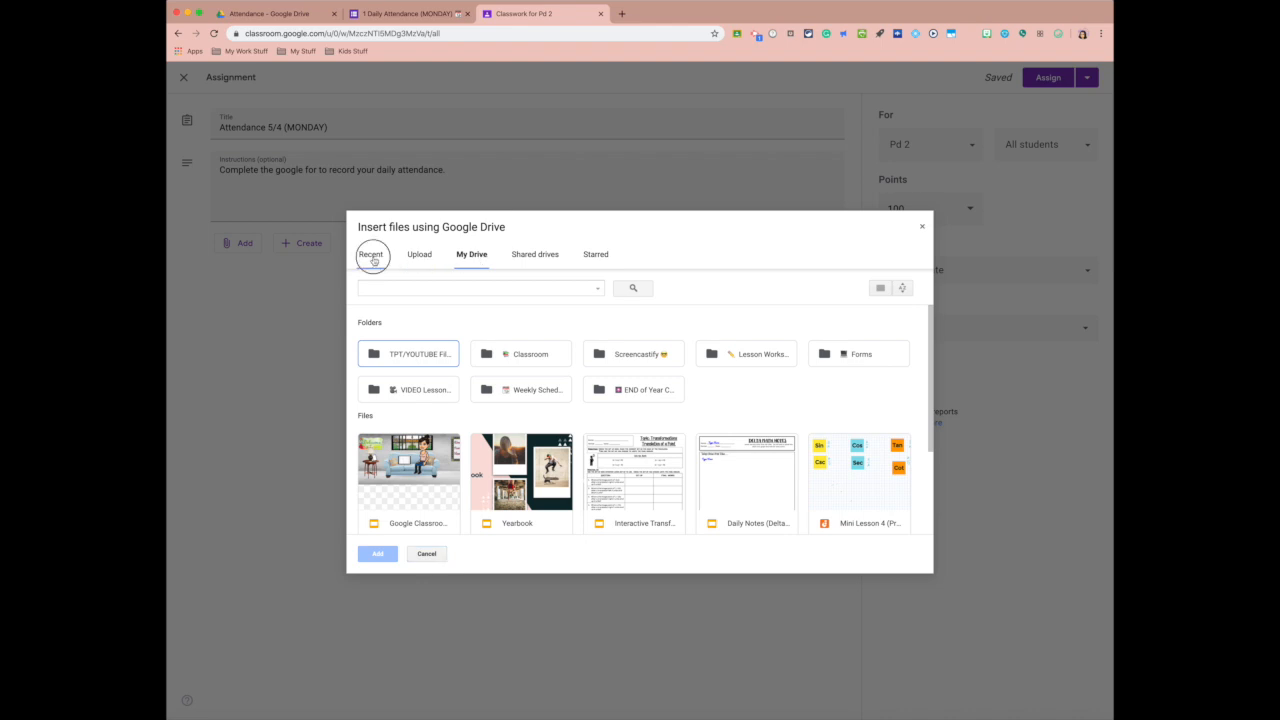
double_click(430, 388)
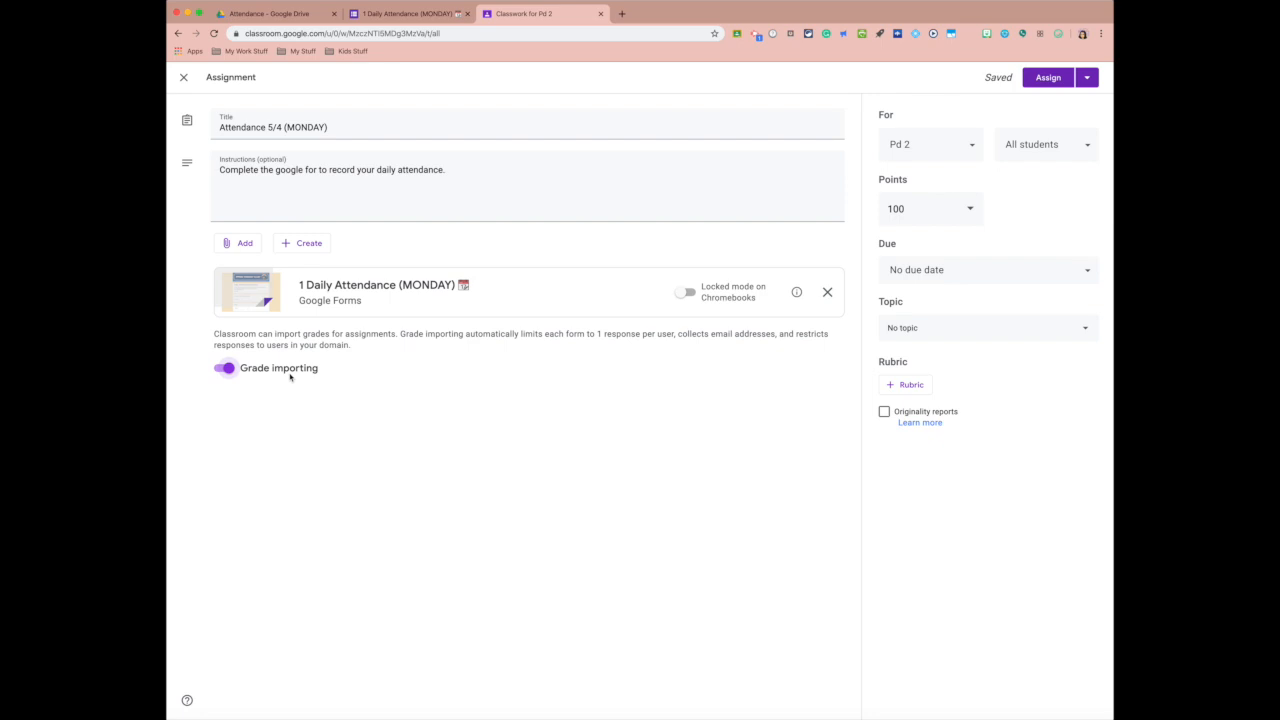
Set the assignment's due date to May 4, 2020 and file it under the Attendance topic.
click(1000, 277)
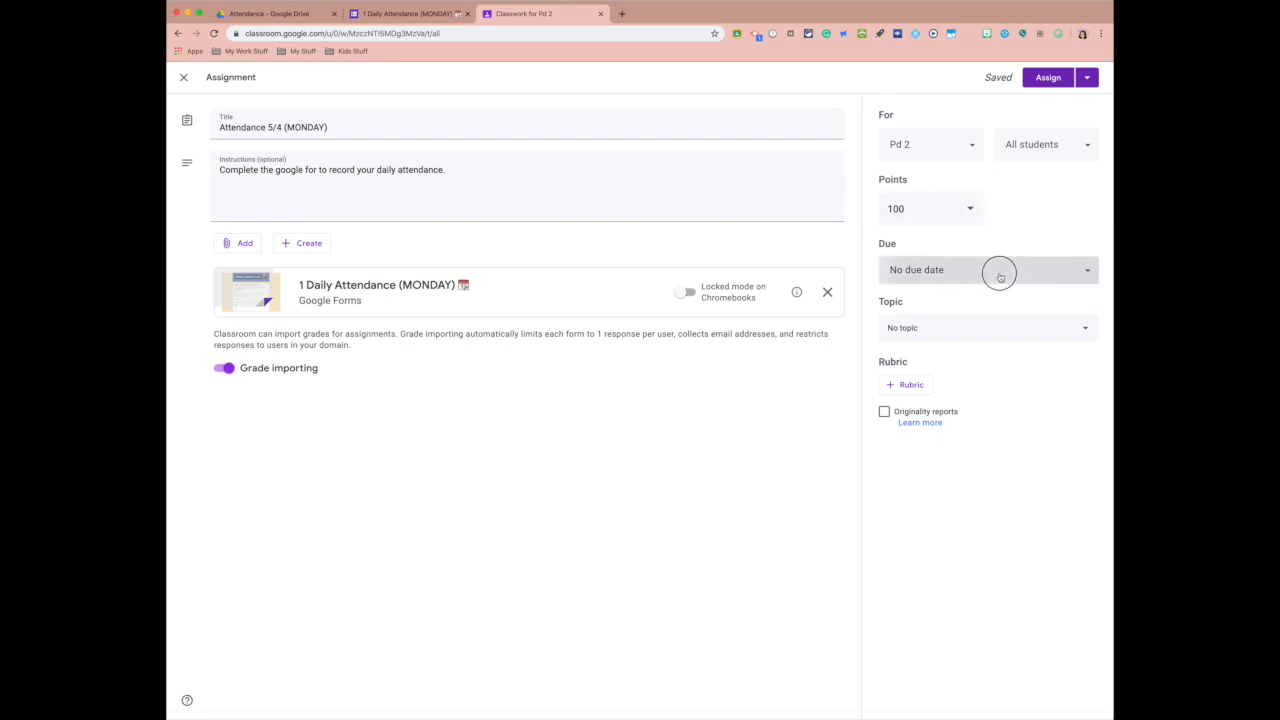
click(966, 331)
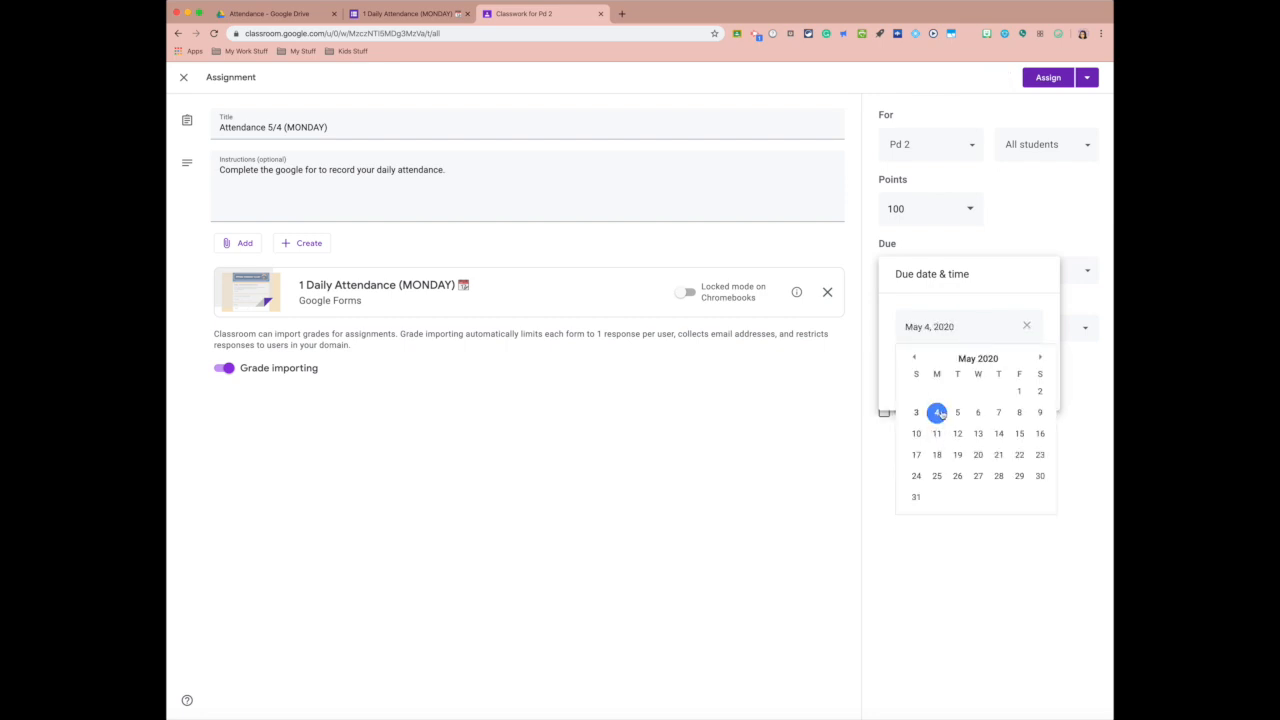
click(939, 412)
click(1083, 293)
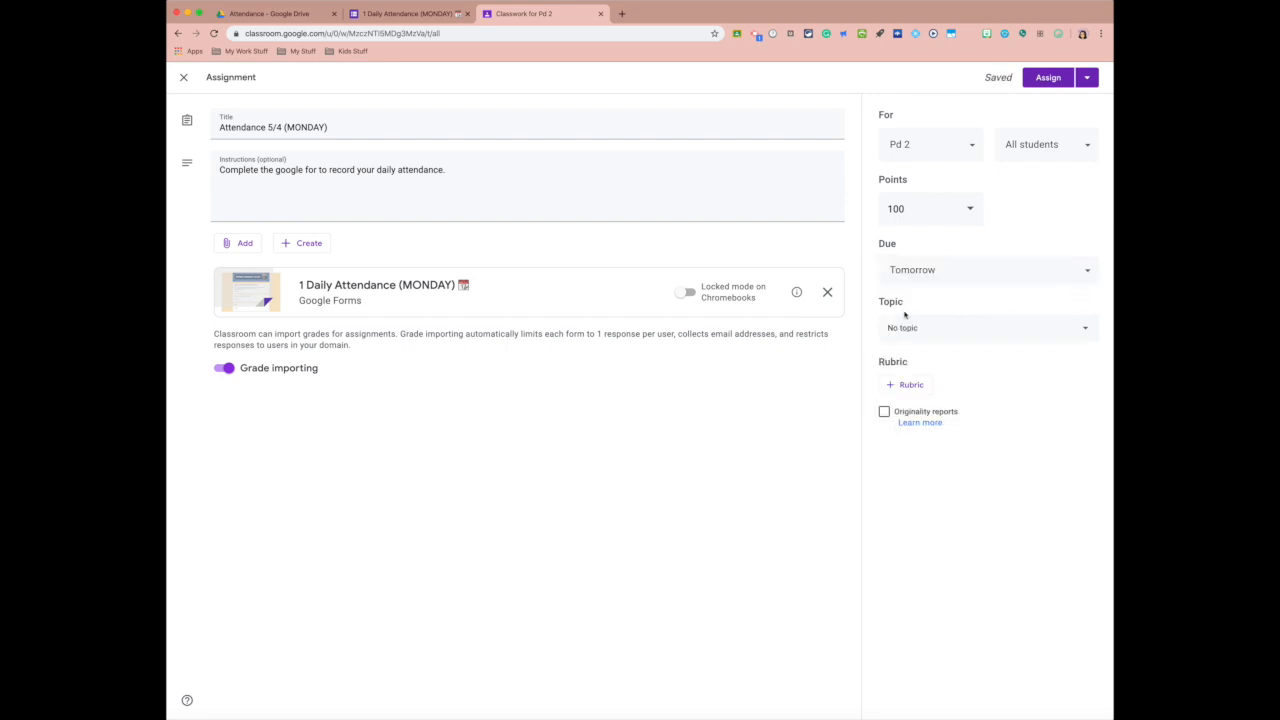
click(1041, 337)
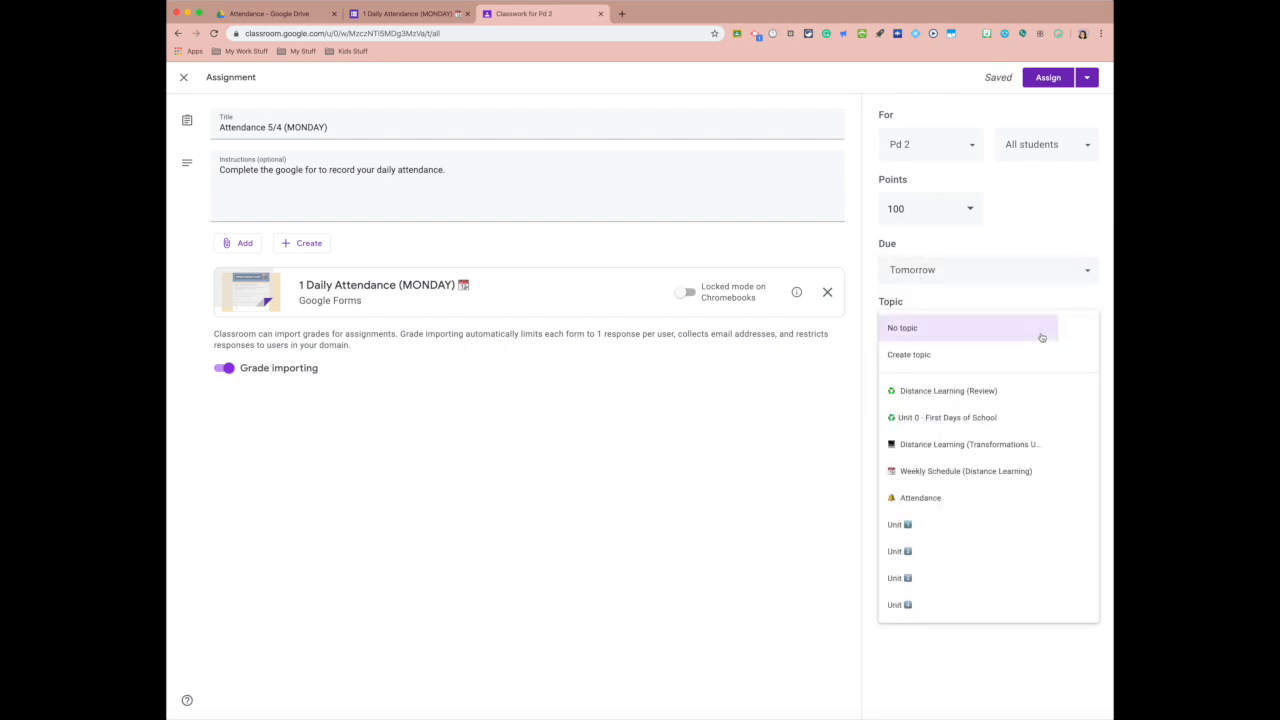
click(952, 498)
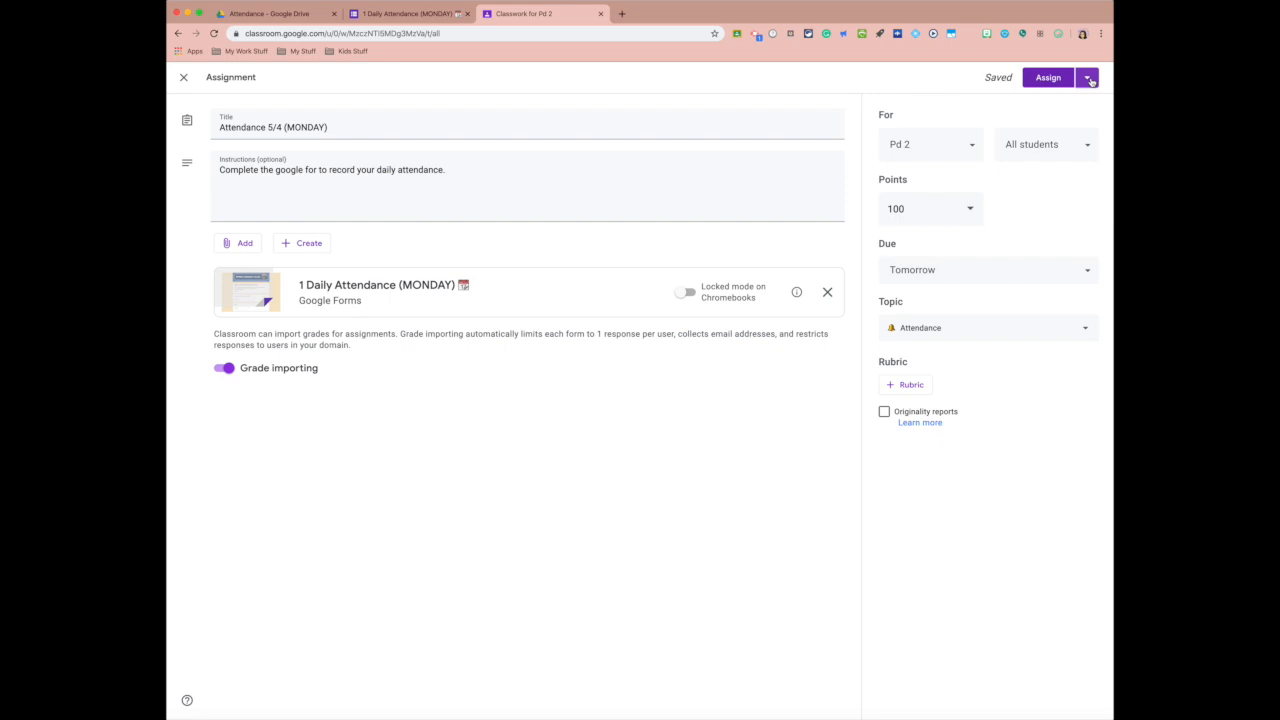
Schedule the assignment to post on May 4, 2020 at 8:00 AM.
click(1088, 80)
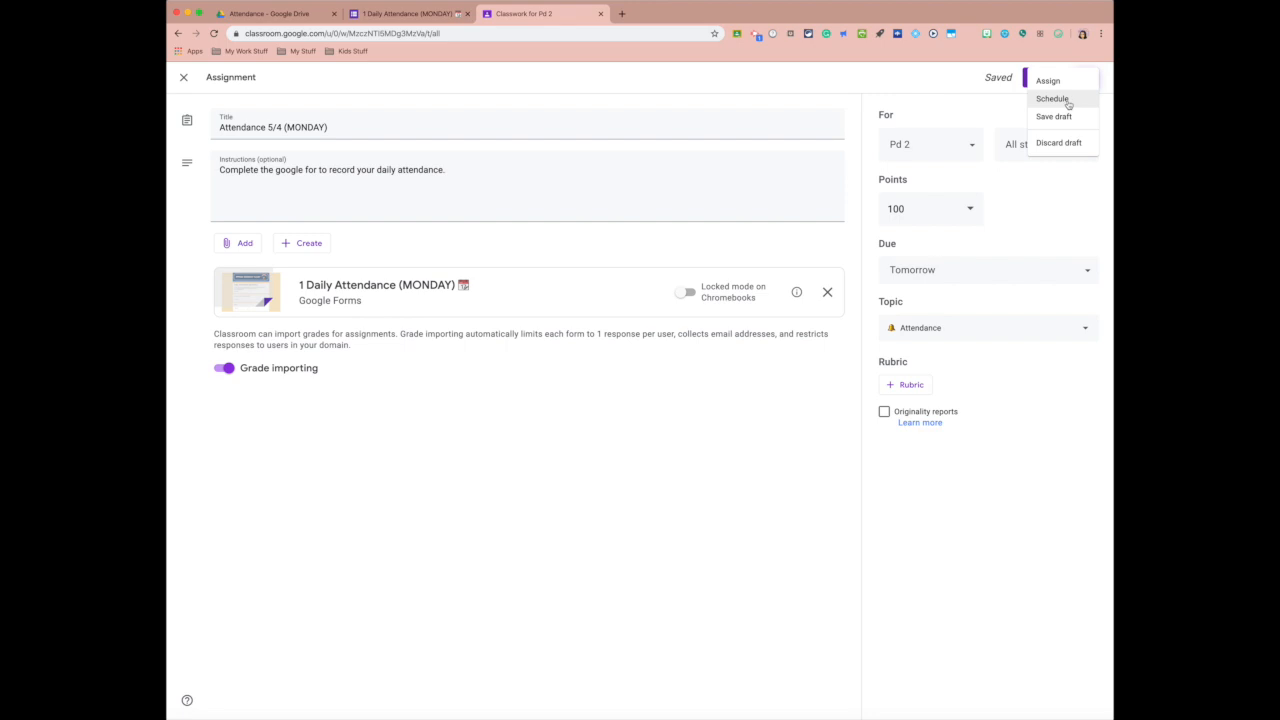
click(1066, 100)
click(680, 453)
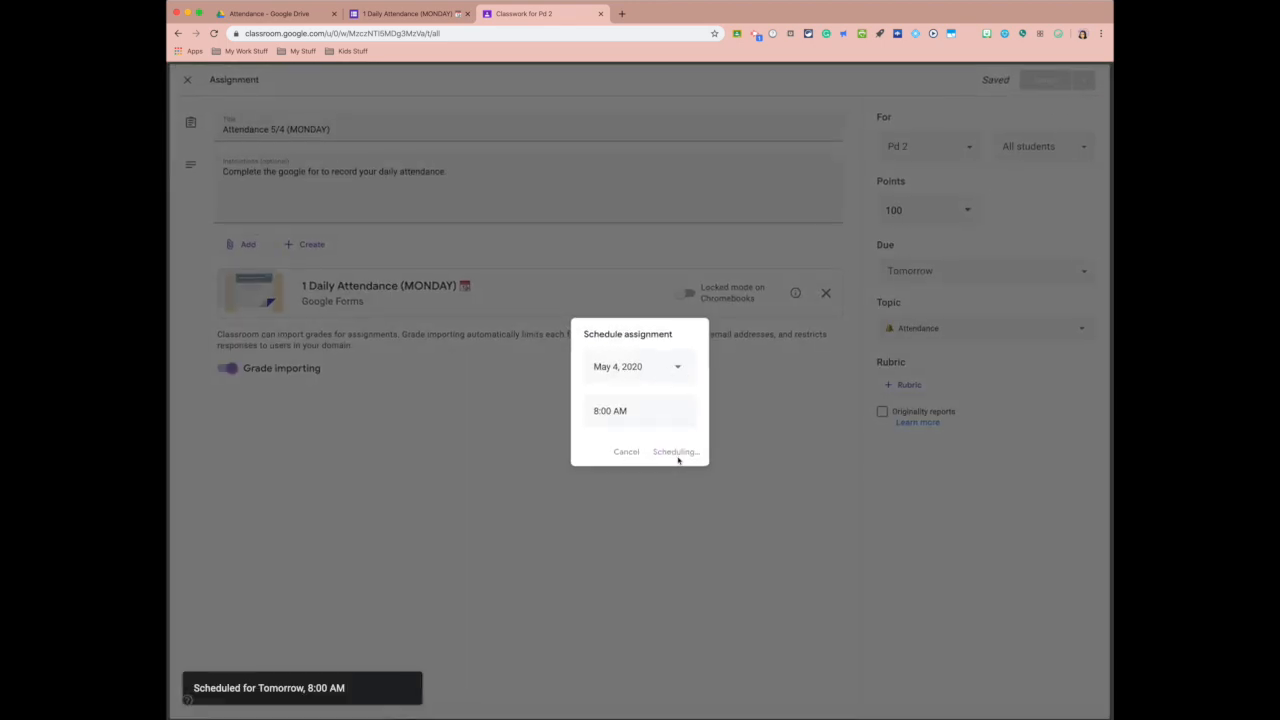
Delete the leftover draft assignment "Att" from the Pd 2 classwork.
scroll(609, 451, down, 5)
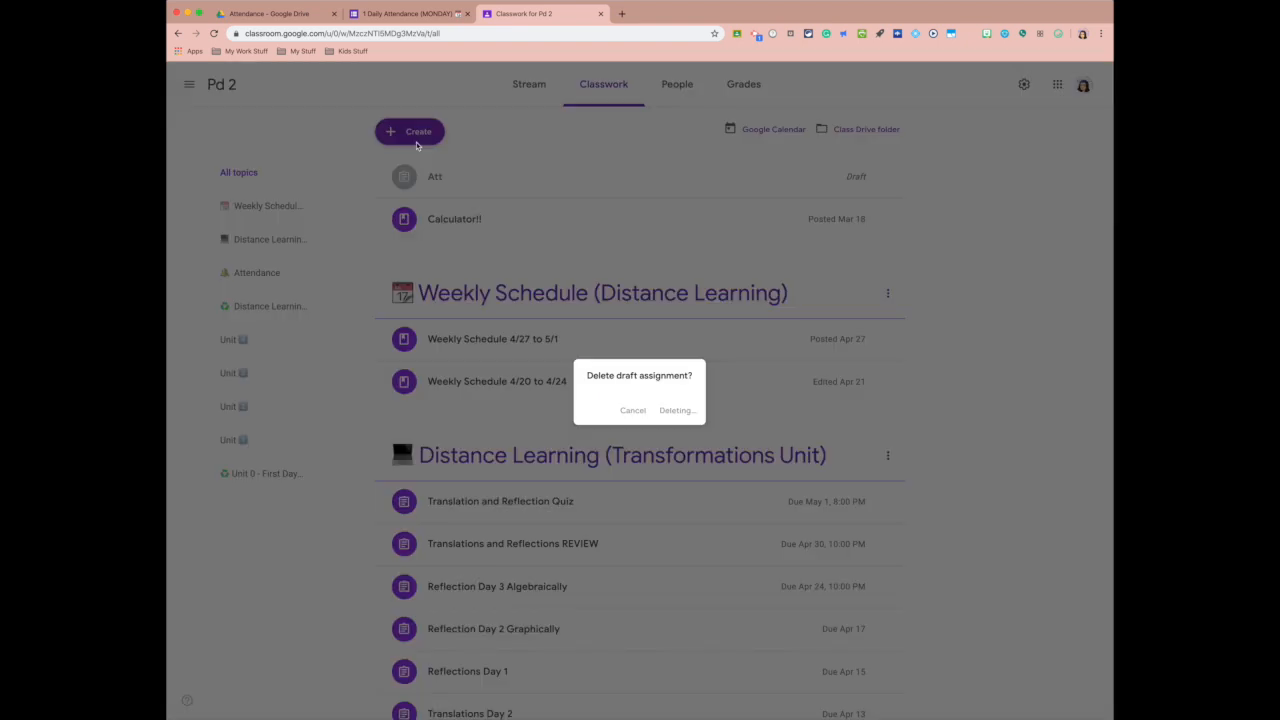
click(678, 410)
Reuse the scheduled "Attendance 5/4 (MONDAY)" post in Pd 2 as the basis for a new assignment.
click(420, 131)
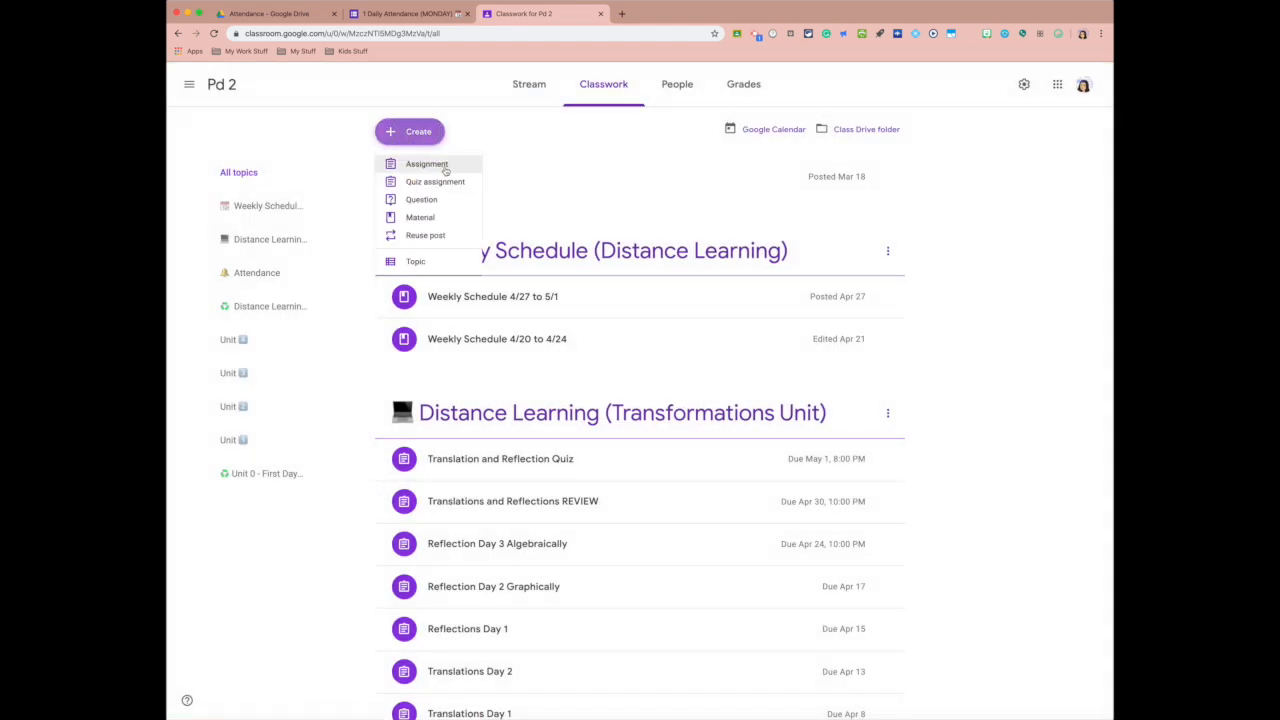
click(448, 236)
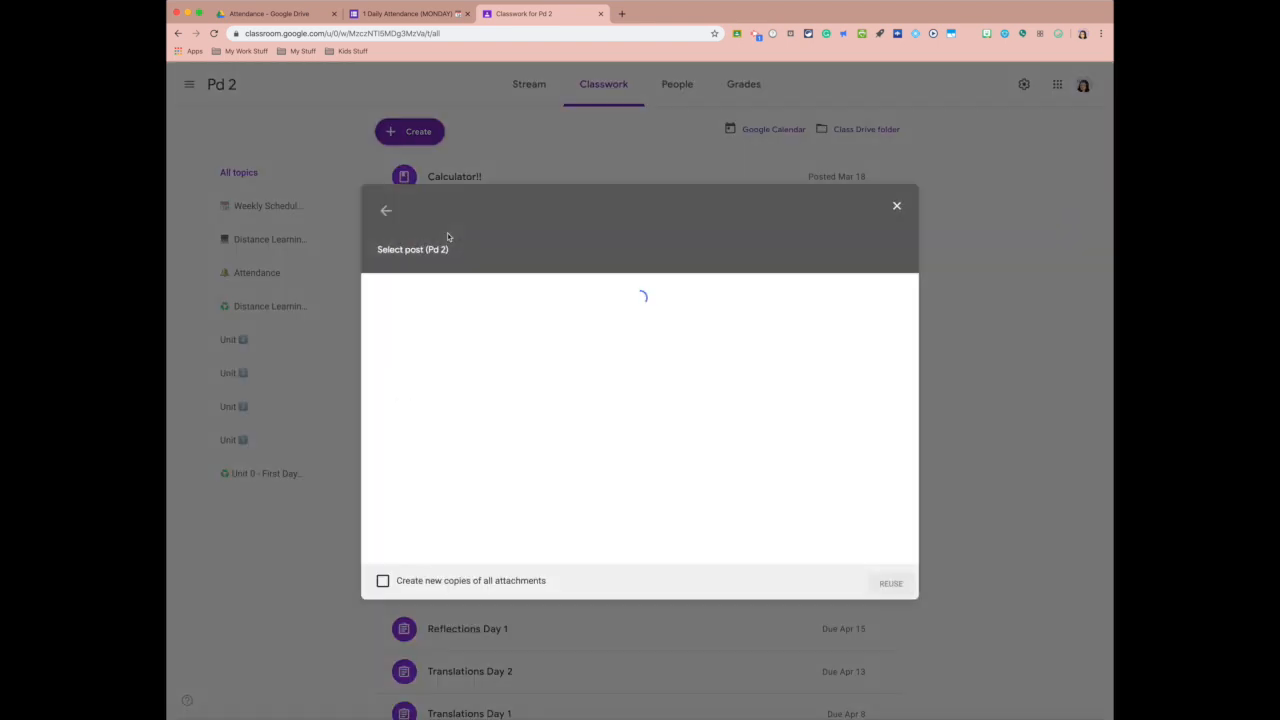
click(481, 218)
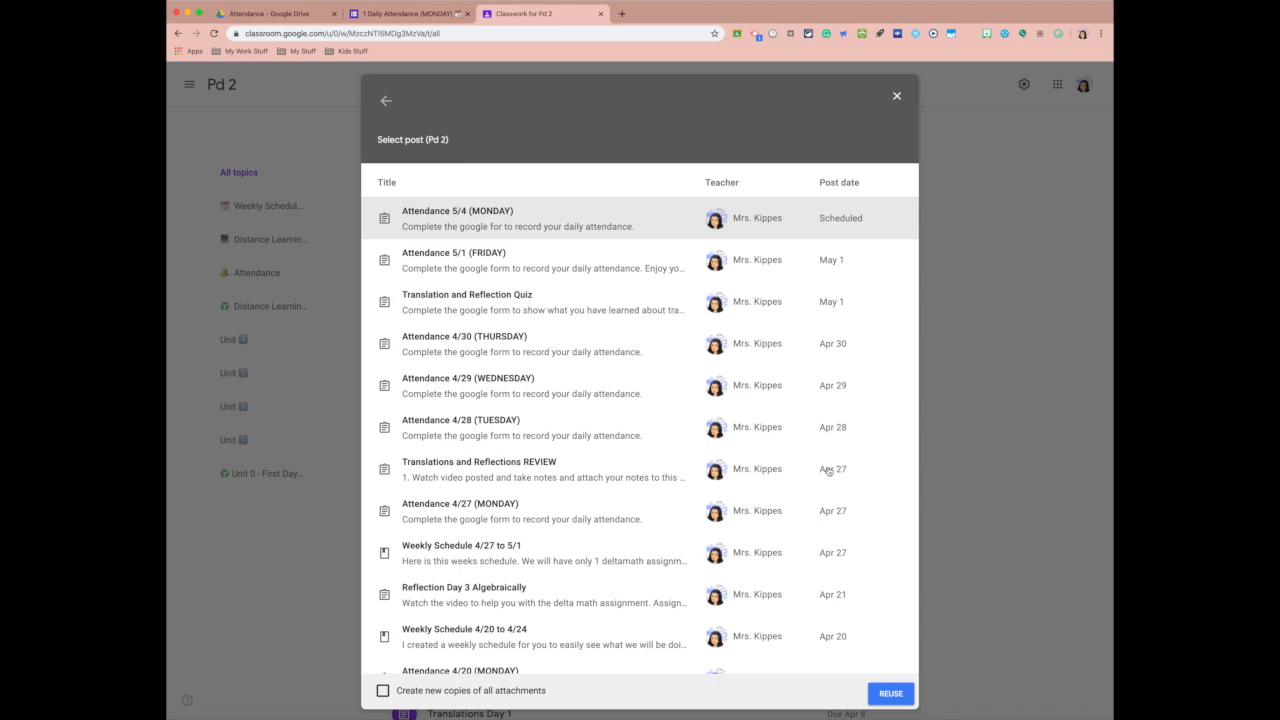
click(893, 695)
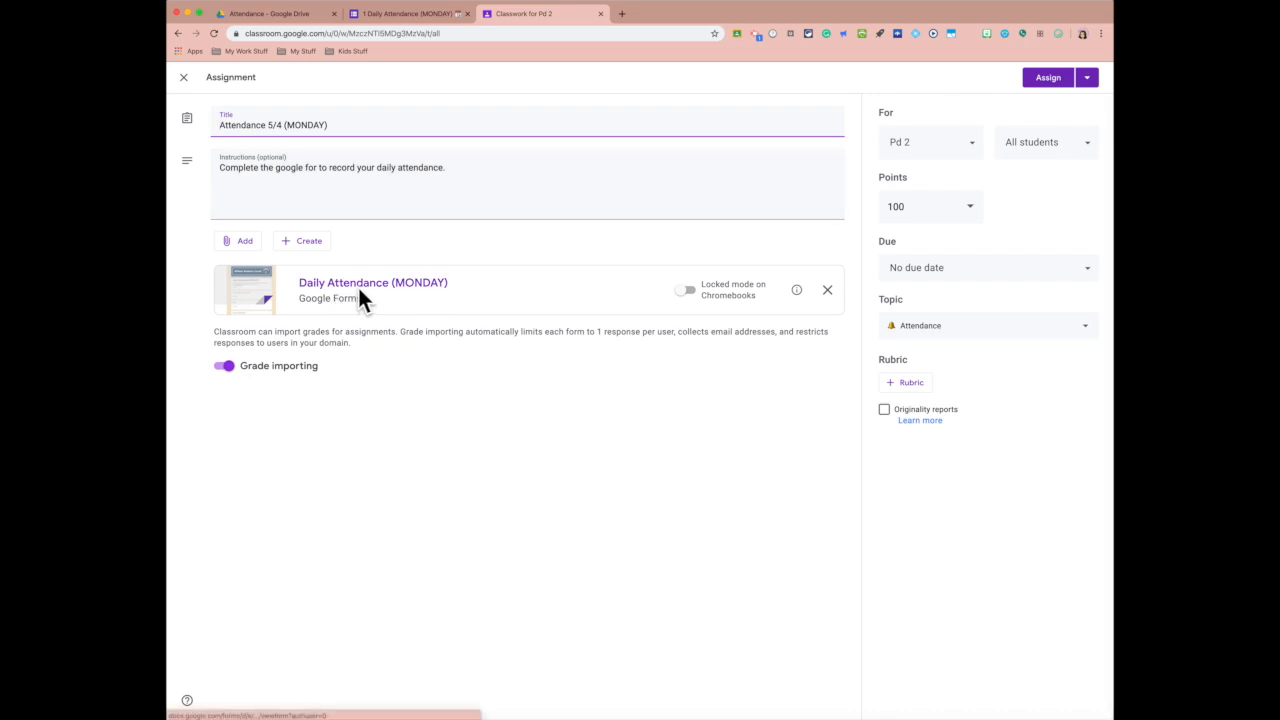
Remove the attached Monday form and retitle the assignment "Attendance 5/5 (TUESDAY)".
click(827, 291)
click(278, 125)
key(BackSpace)
text(5)
double_click(305, 125)
text(TUESDAY)
text(S)
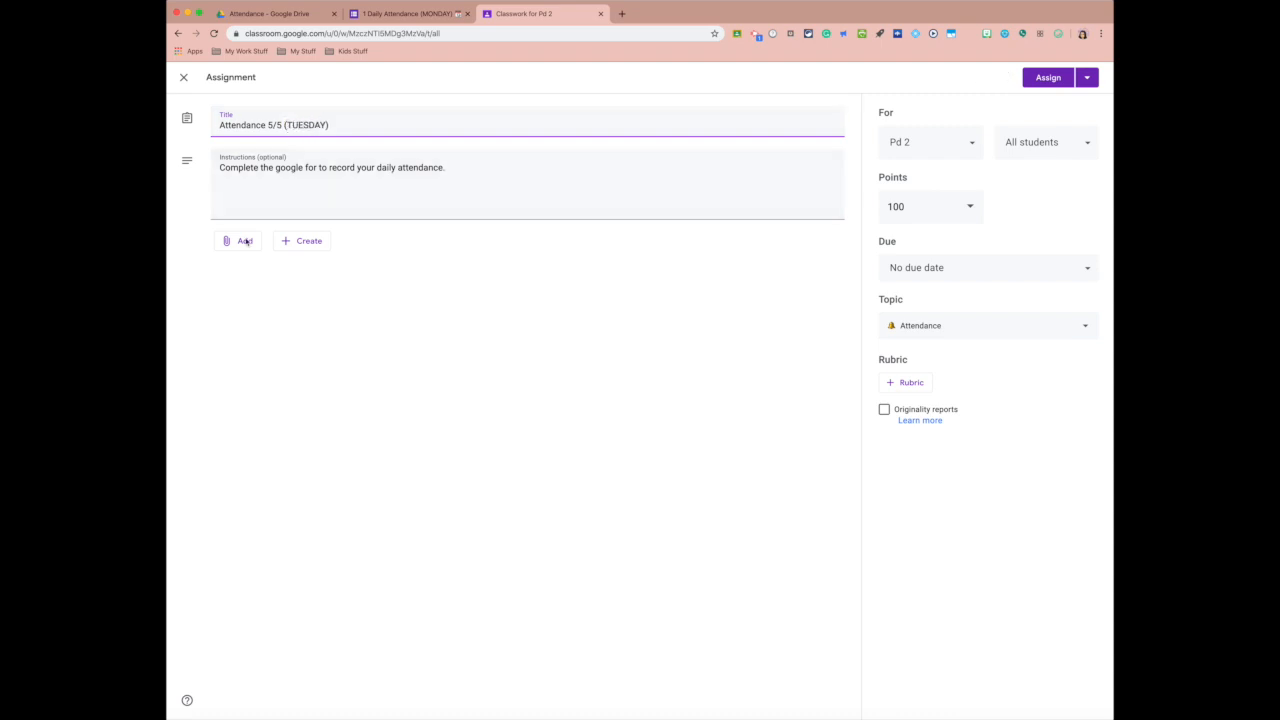
Attach the "2 Daily Attendance (TUESDAY)" form from the recent Google Drive files to the assignment.
click(246, 241)
click(255, 261)
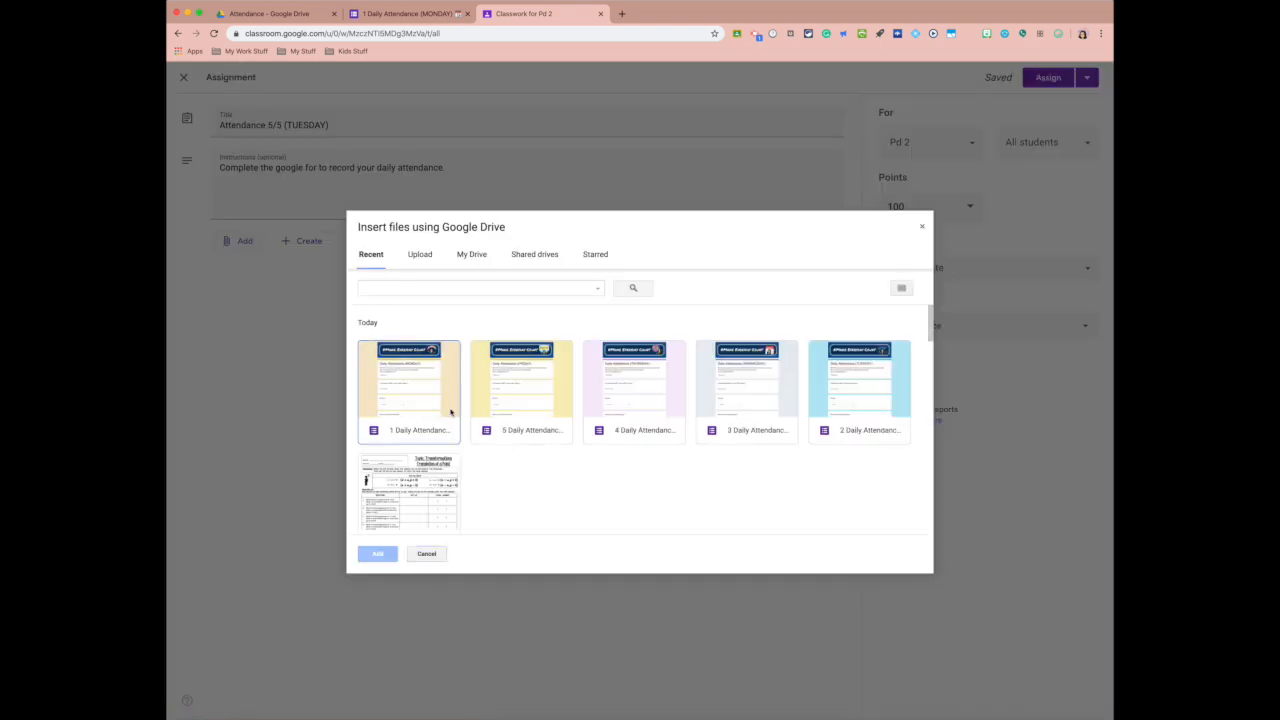
click(867, 416)
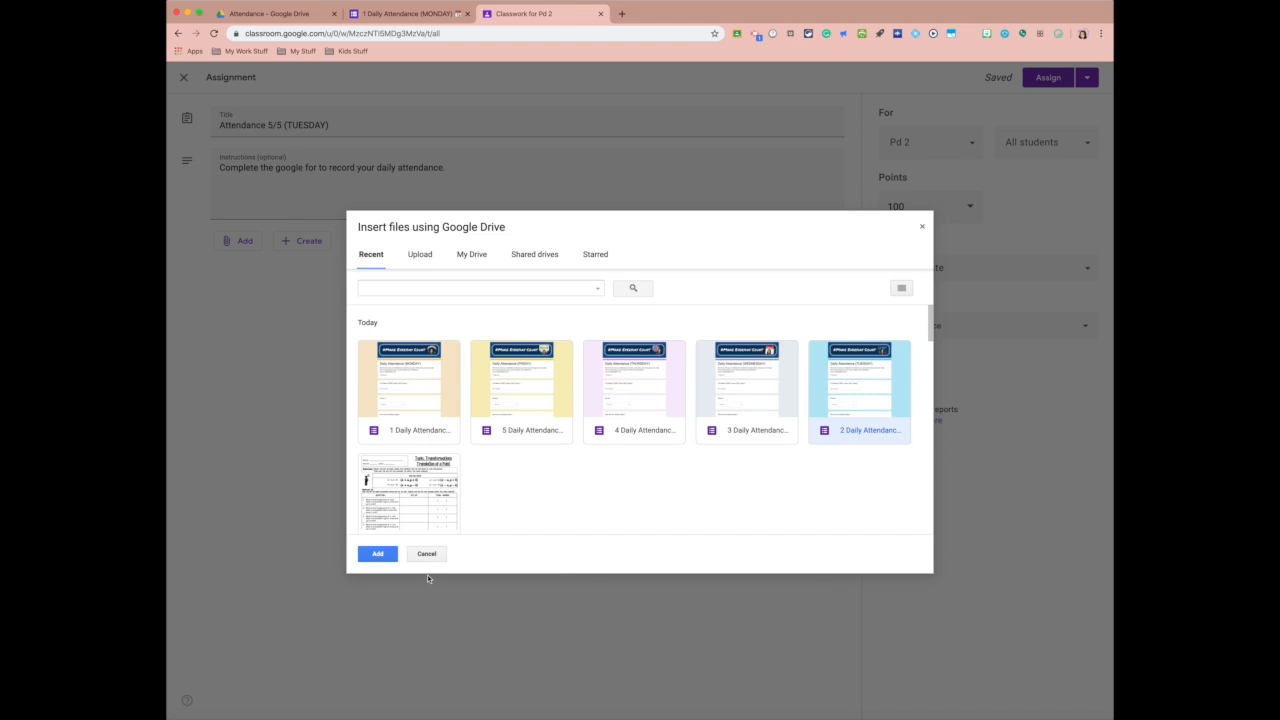
click(376, 553)
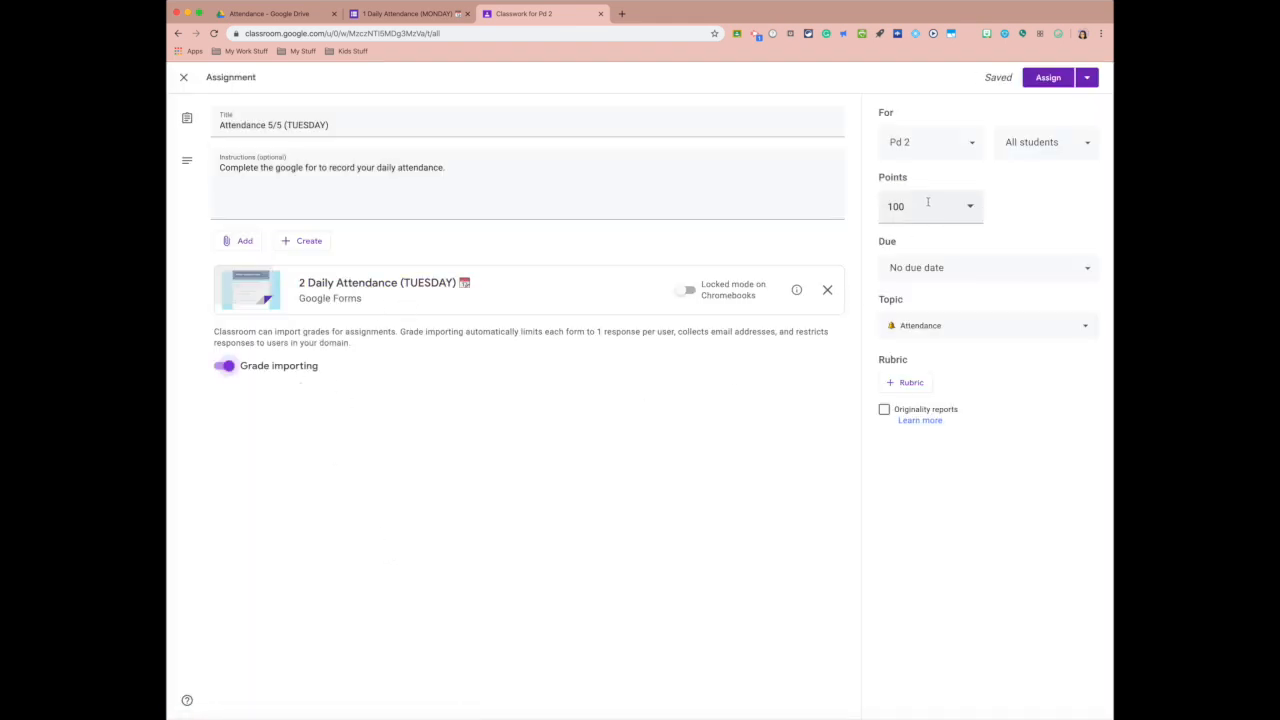
Set the Tuesday assignment's due date to May 5, 2020 and schedule it to post that day at 8:00 AM.
click(980, 269)
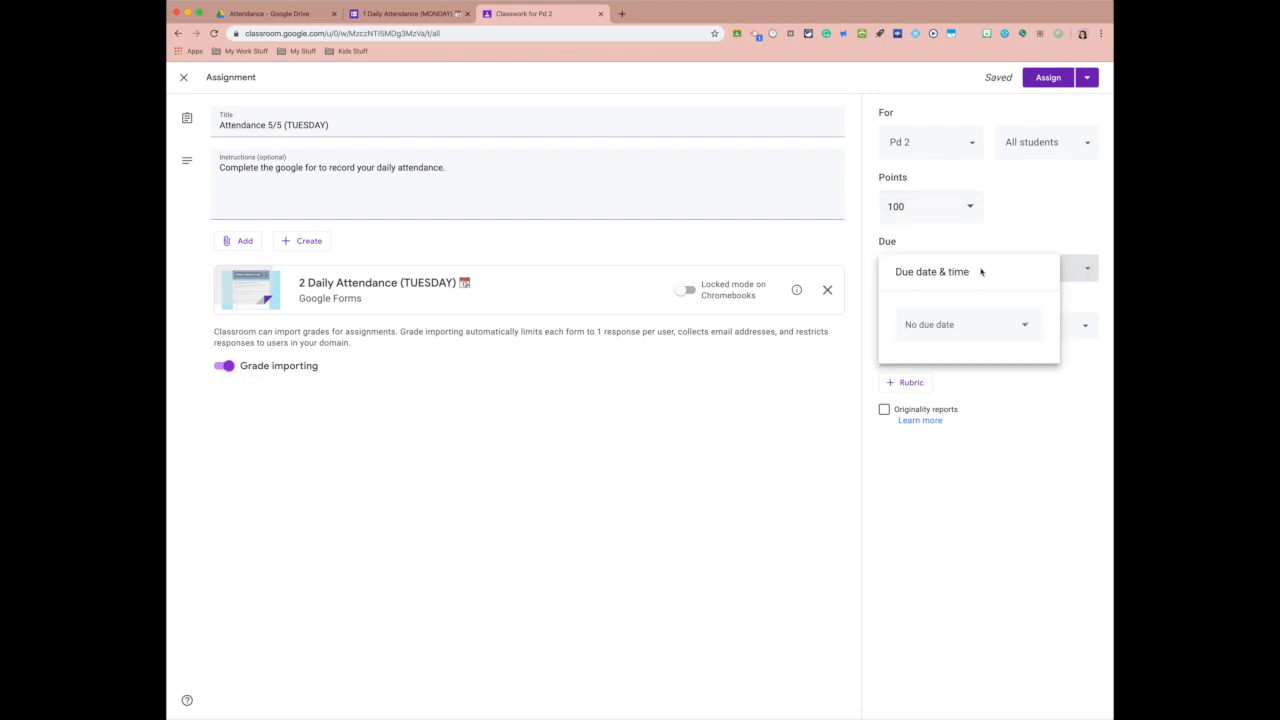
click(960, 331)
click(958, 411)
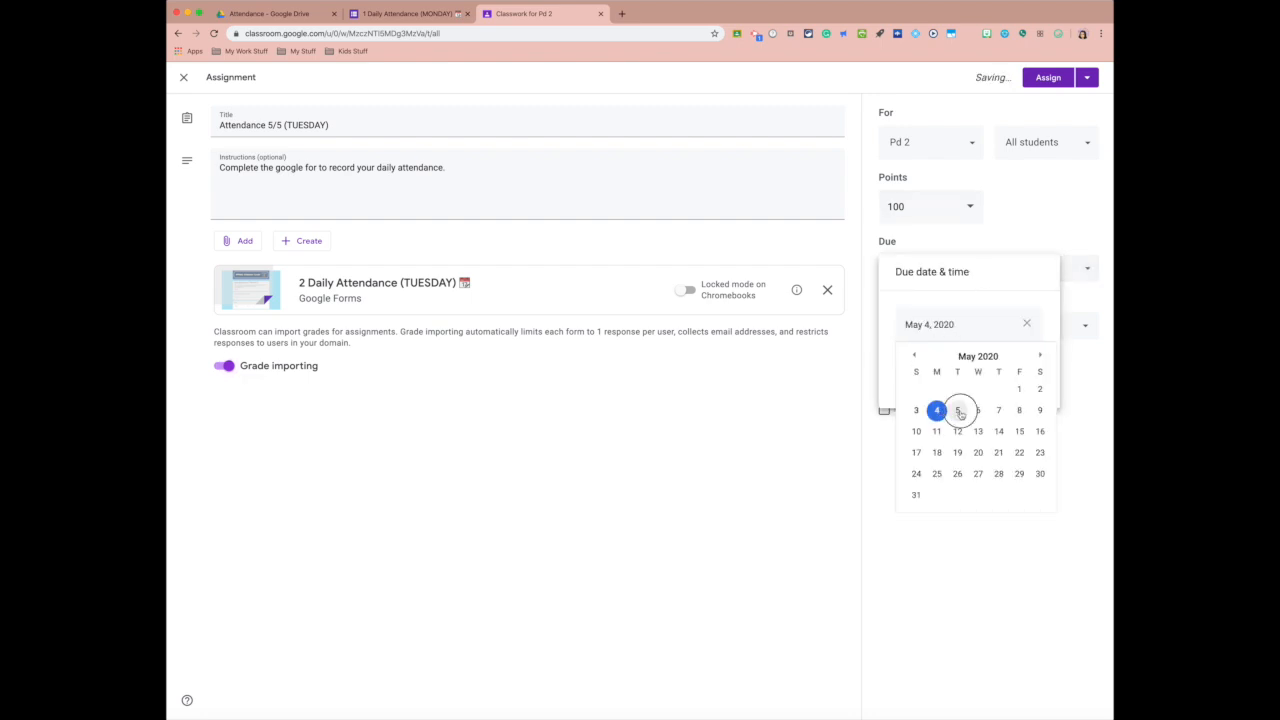
click(1075, 297)
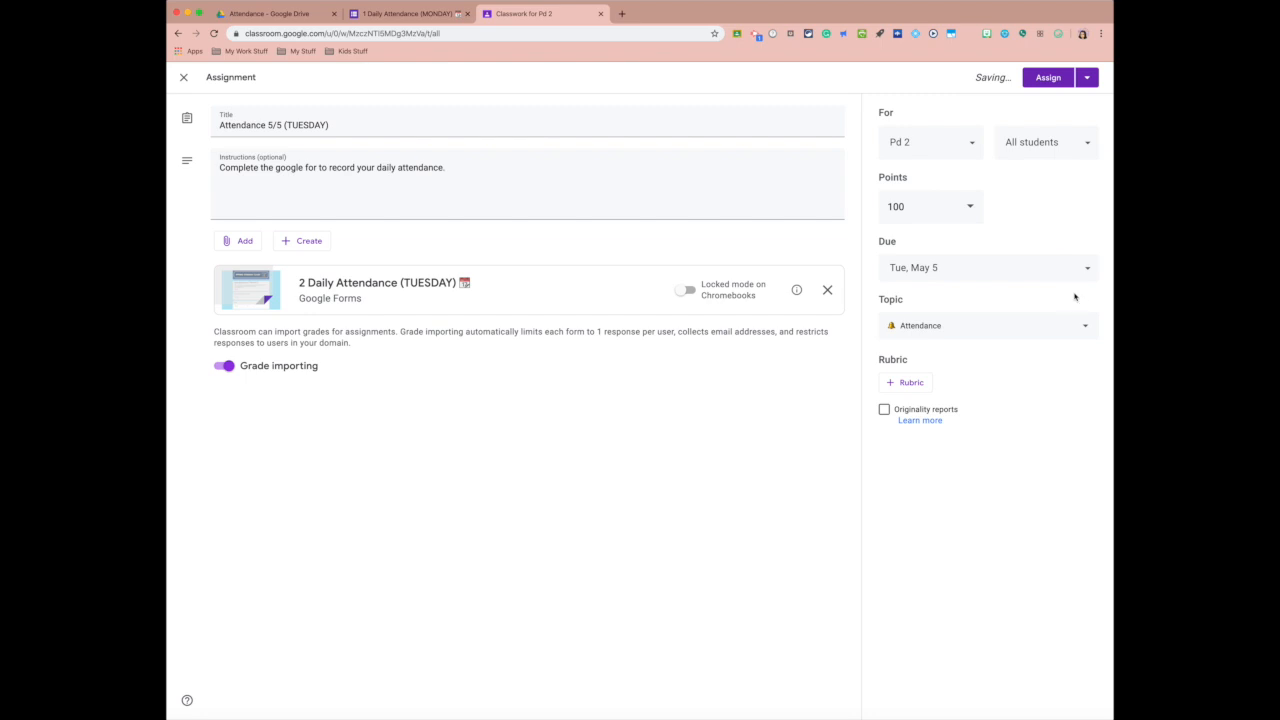
click(1087, 77)
click(1049, 97)
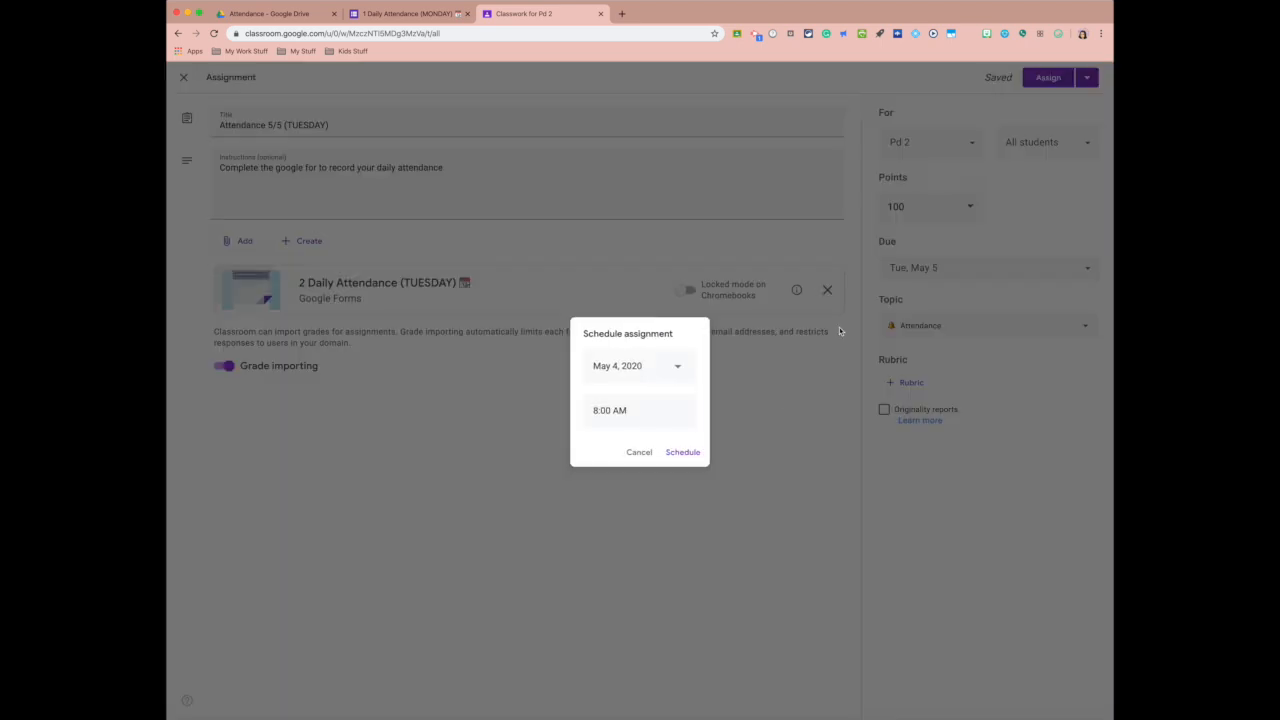
click(676, 370)
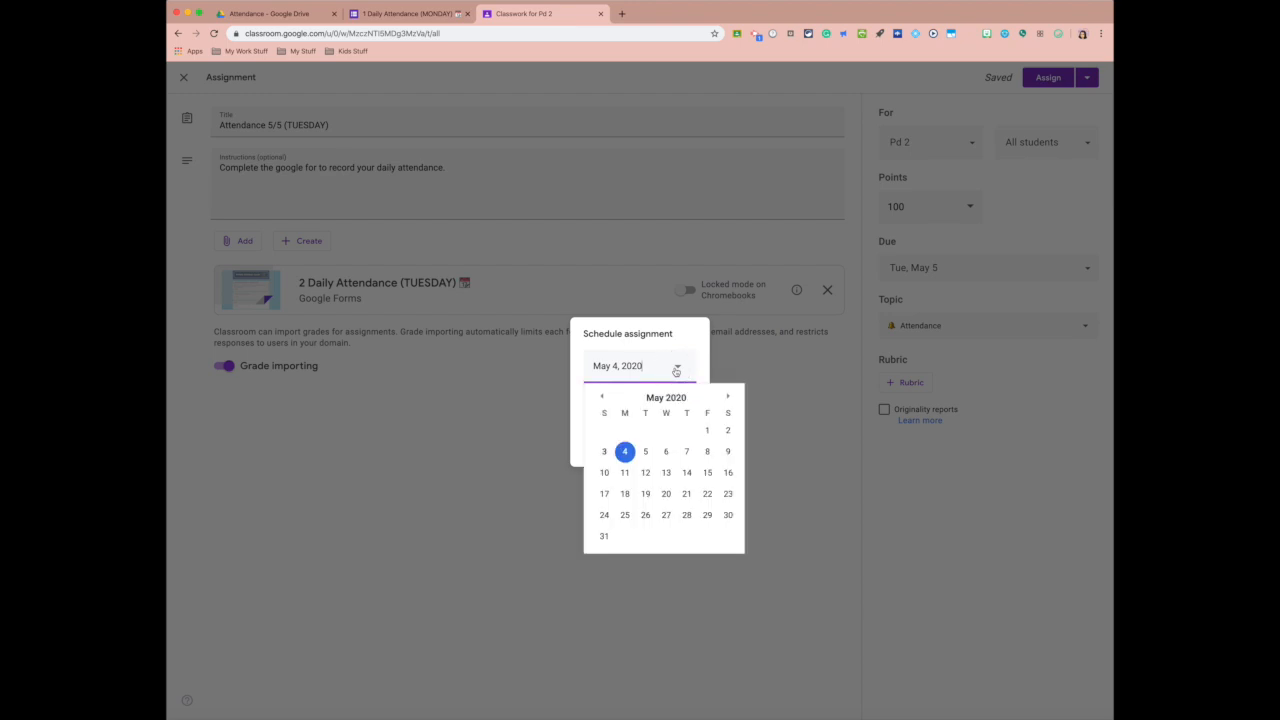
click(648, 453)
click(683, 452)
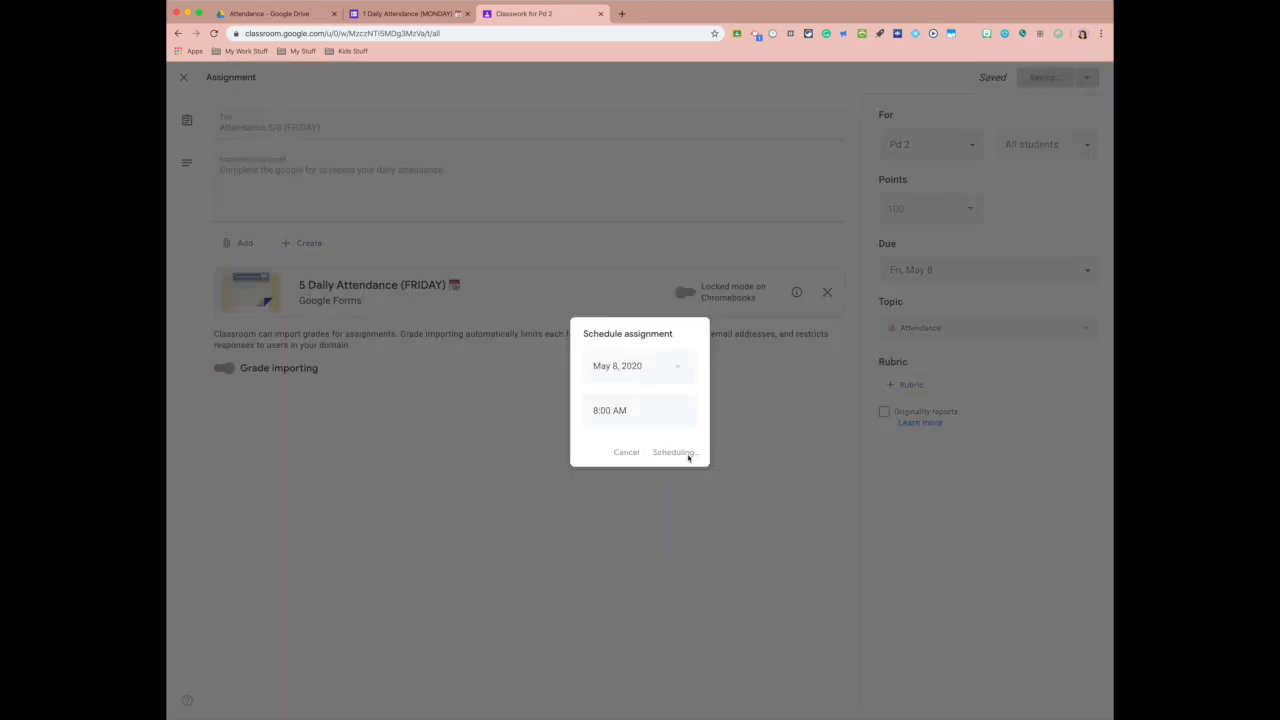
Schedule the "Attendance 5/8 (FRIDAY)" assignment to post on May 8, 2020 at 8:00 AM.
click(684, 451)
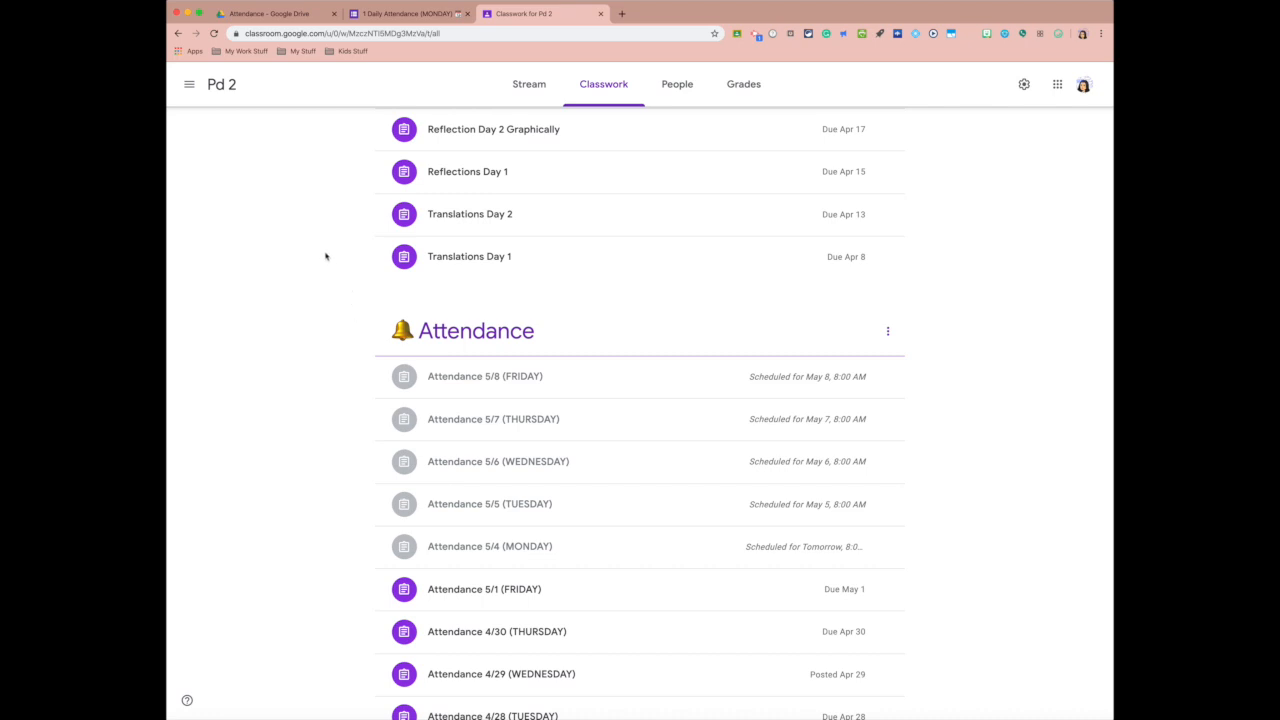
Switch to the Pd 4 class and open its classwork.
click(186, 86)
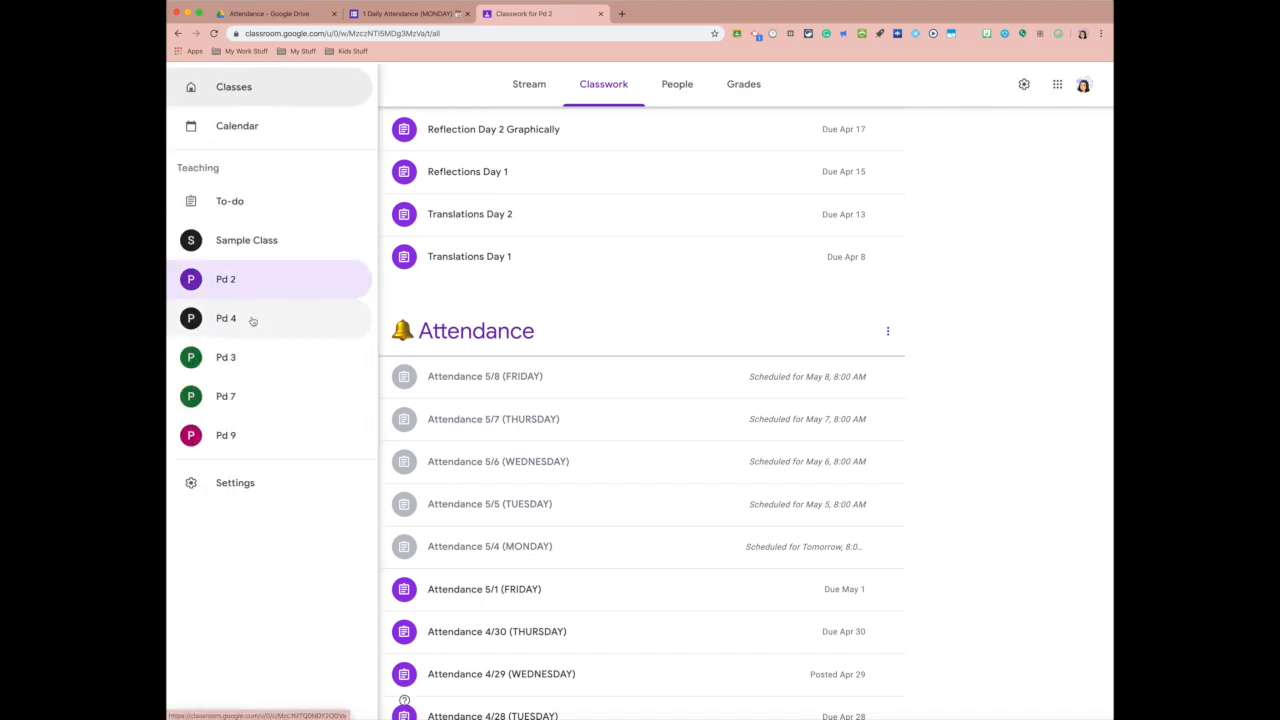
click(252, 321)
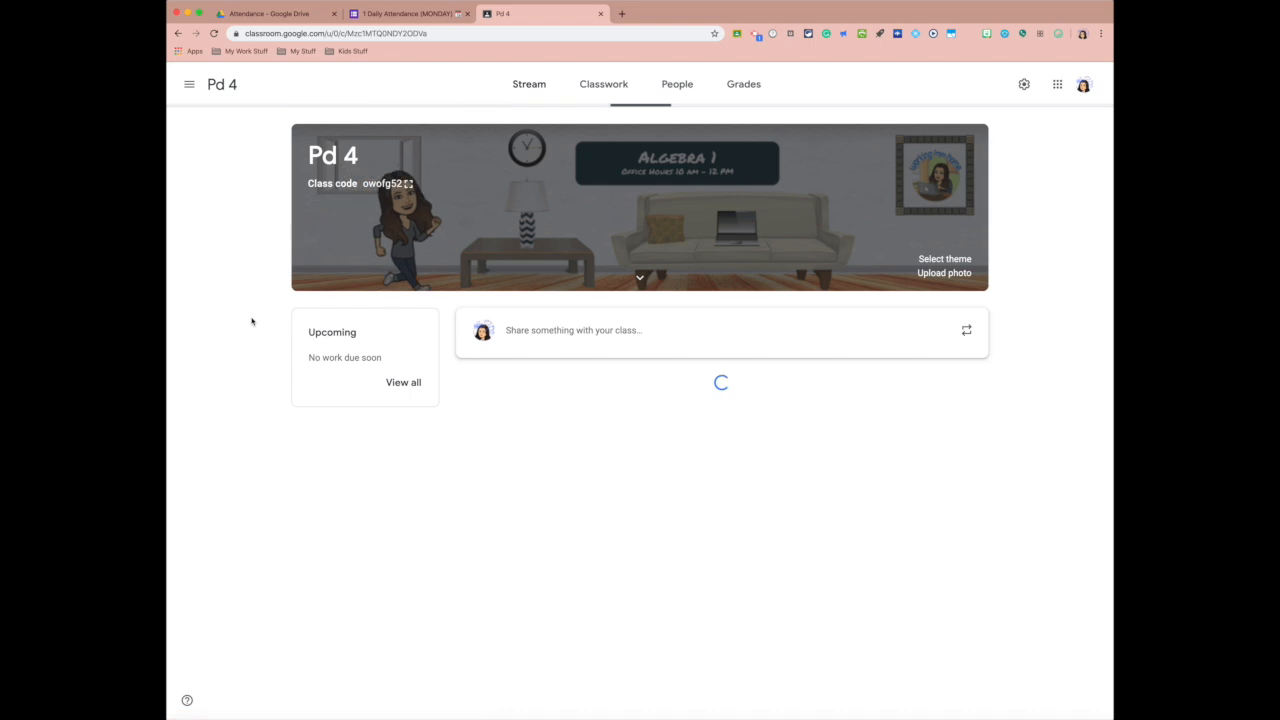
click(604, 90)
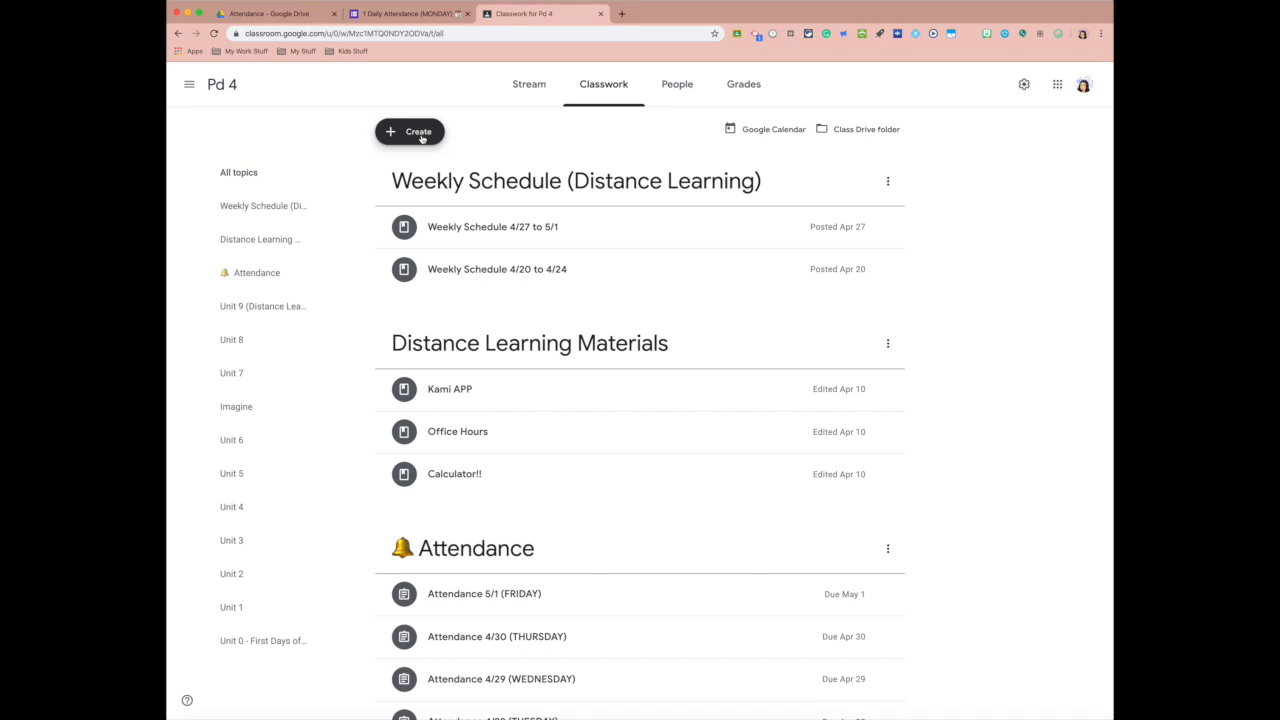
Reuse the "Attendance 5/4 (MONDAY)" post from the Pd 2 class as a new assignment in Pd 4.
click(421, 139)
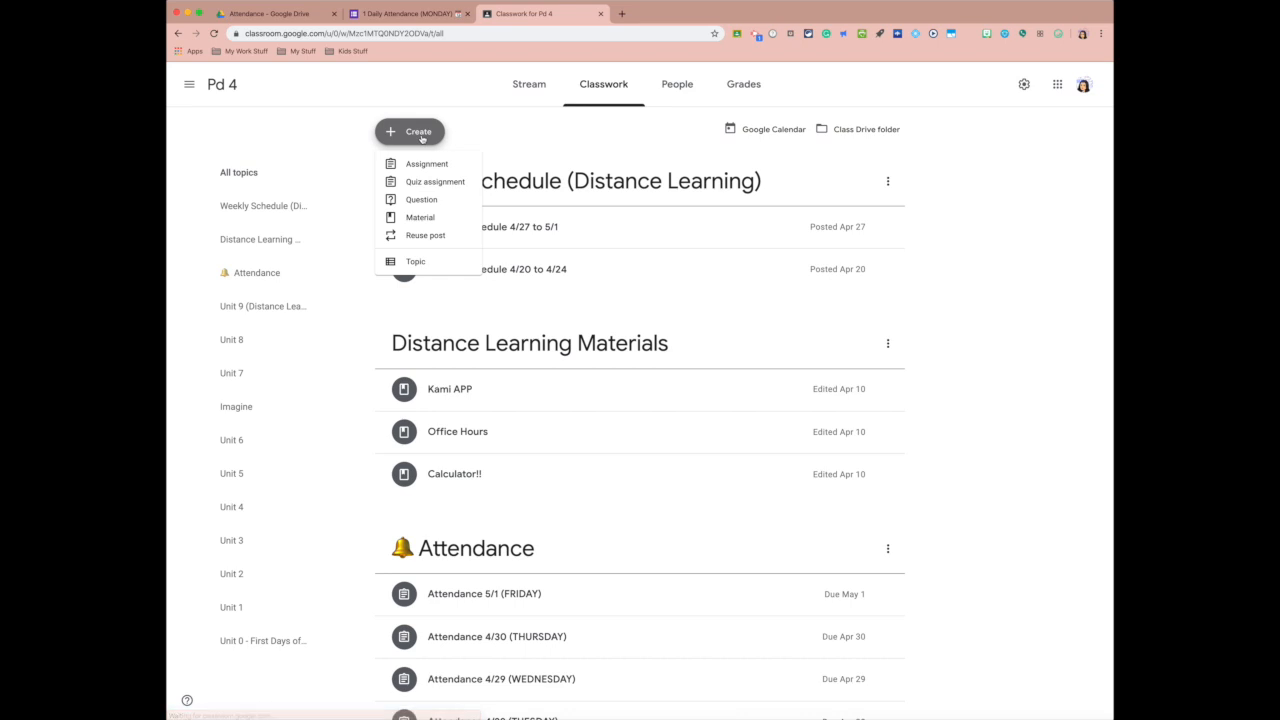
click(418, 237)
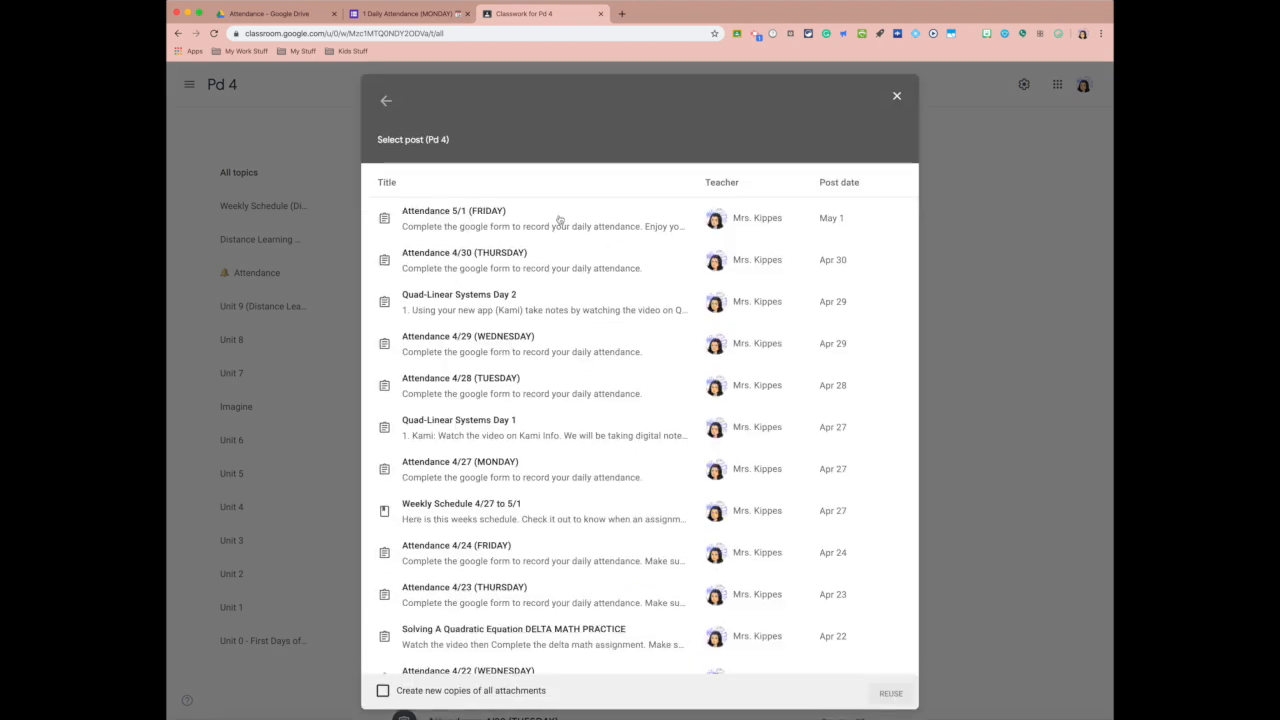
click(385, 101)
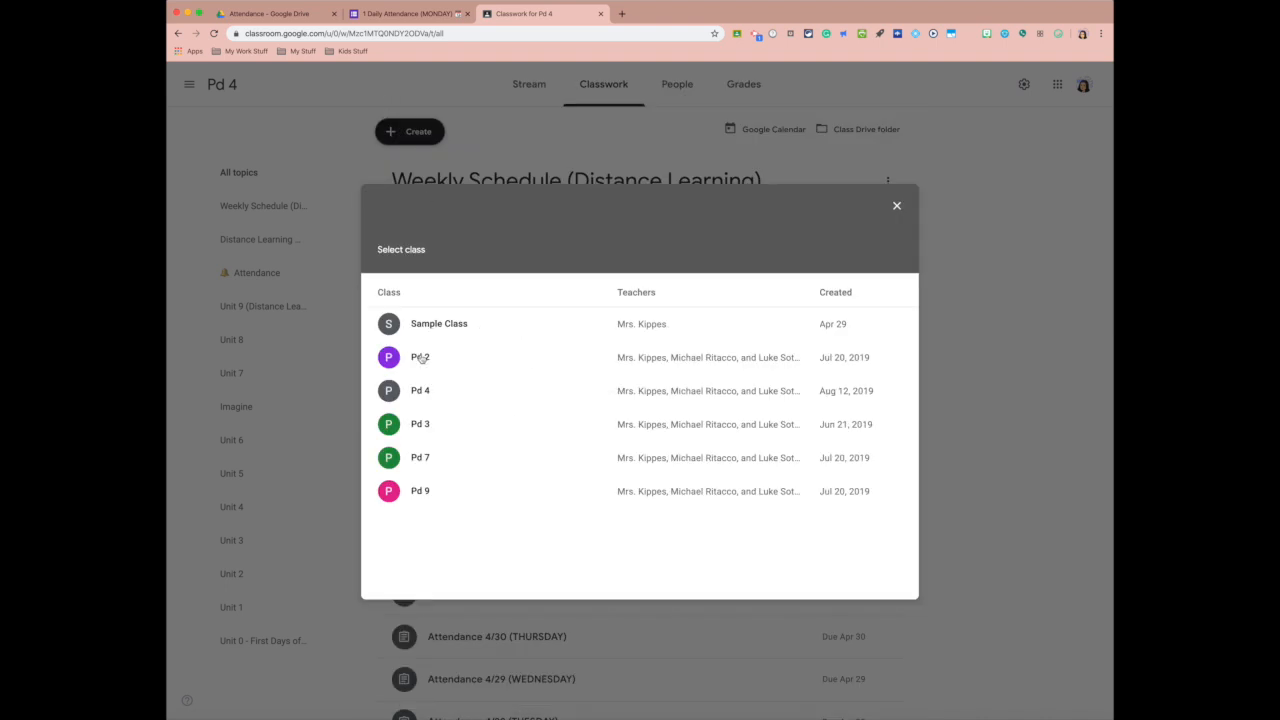
click(420, 358)
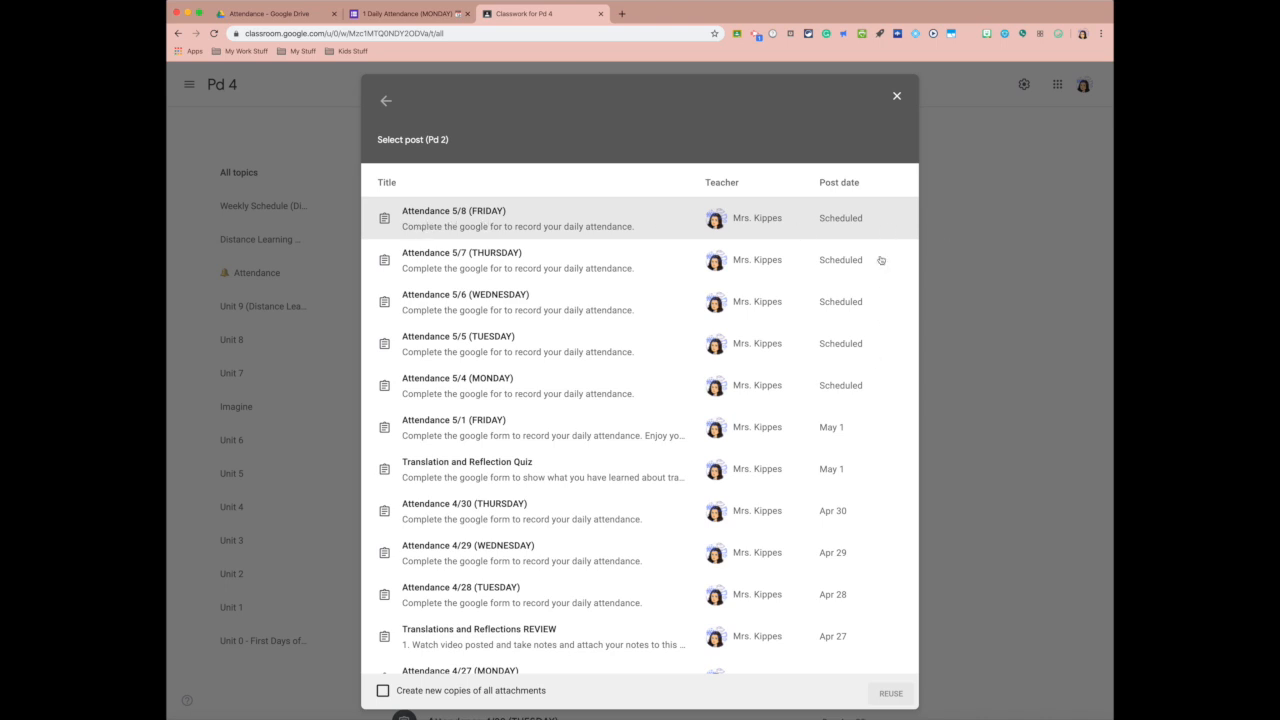
click(523, 394)
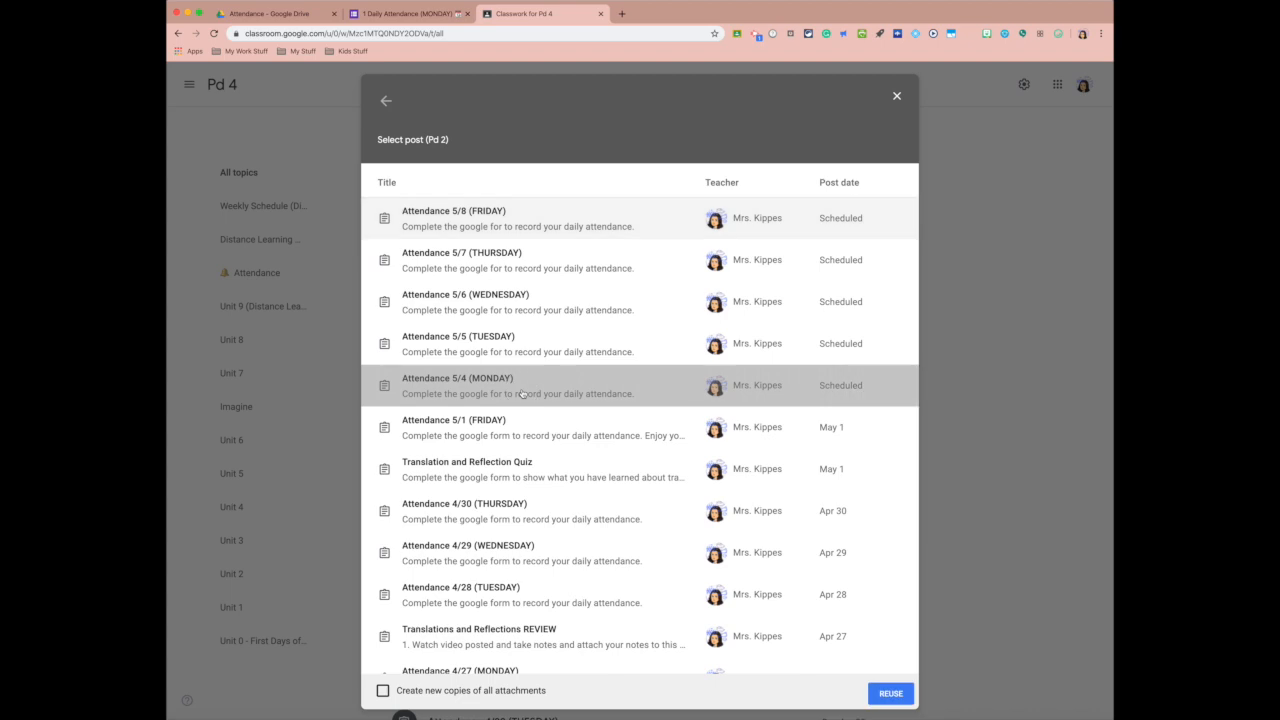
click(906, 702)
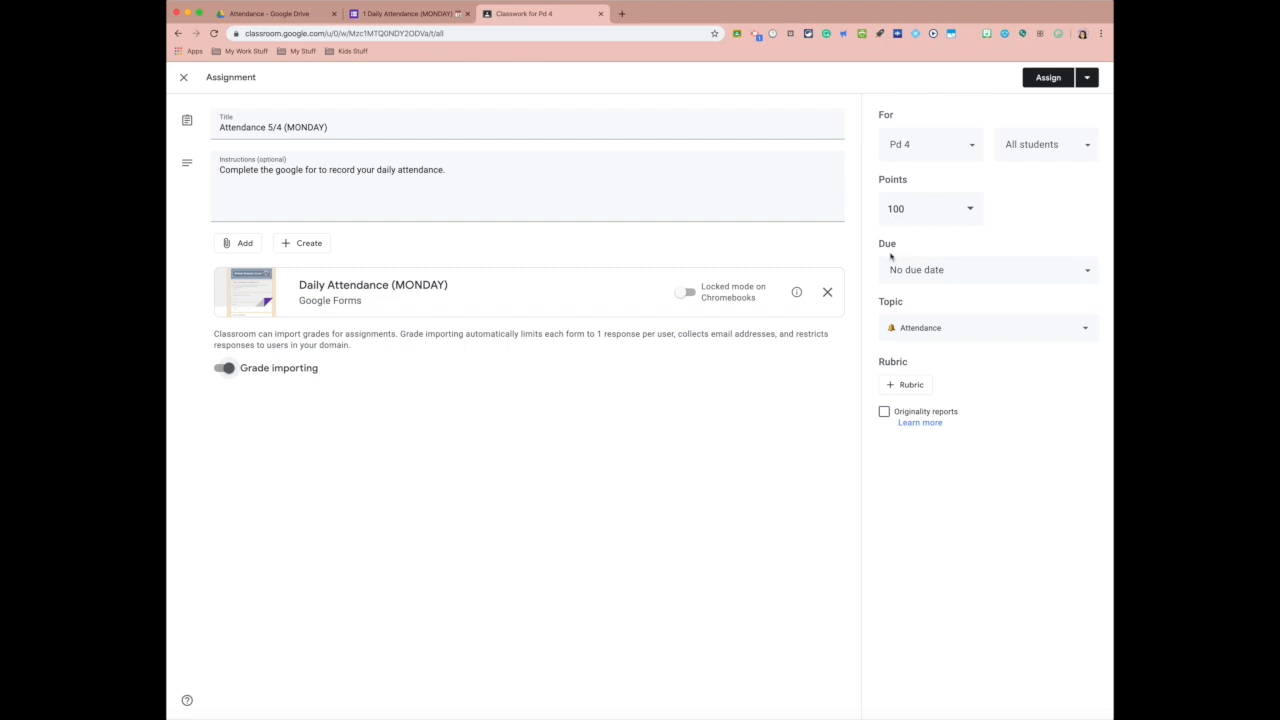
Set the Pd 4 Monday assignment's due date to May 4, 2020 and schedule it to post that day at 8:00 AM.
click(957, 271)
click(952, 330)
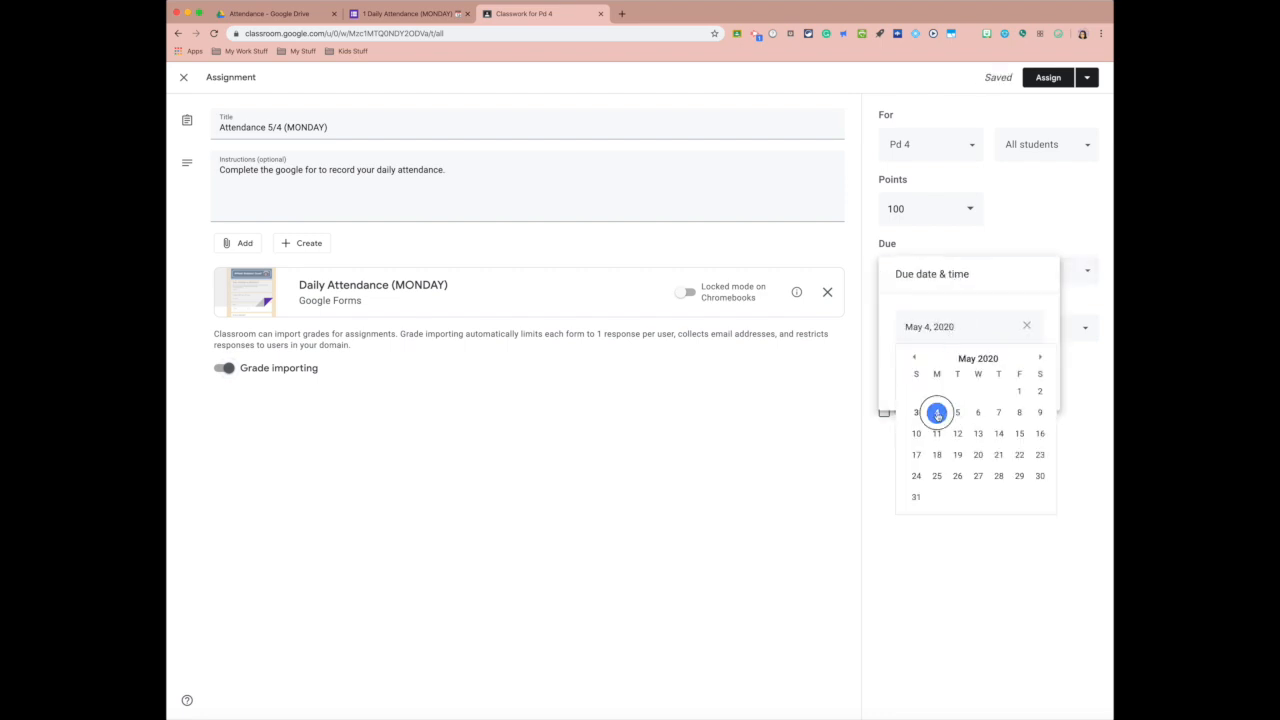
click(937, 413)
click(1086, 296)
click(1088, 78)
click(1052, 99)
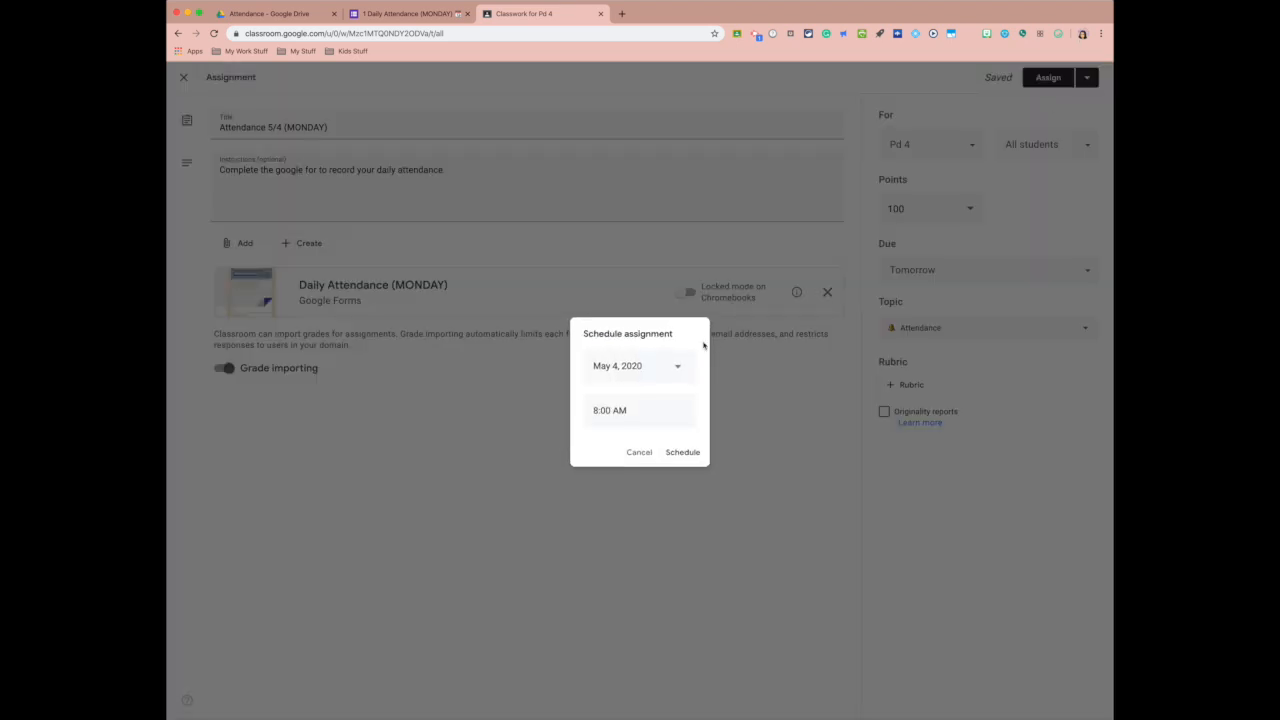
click(681, 451)
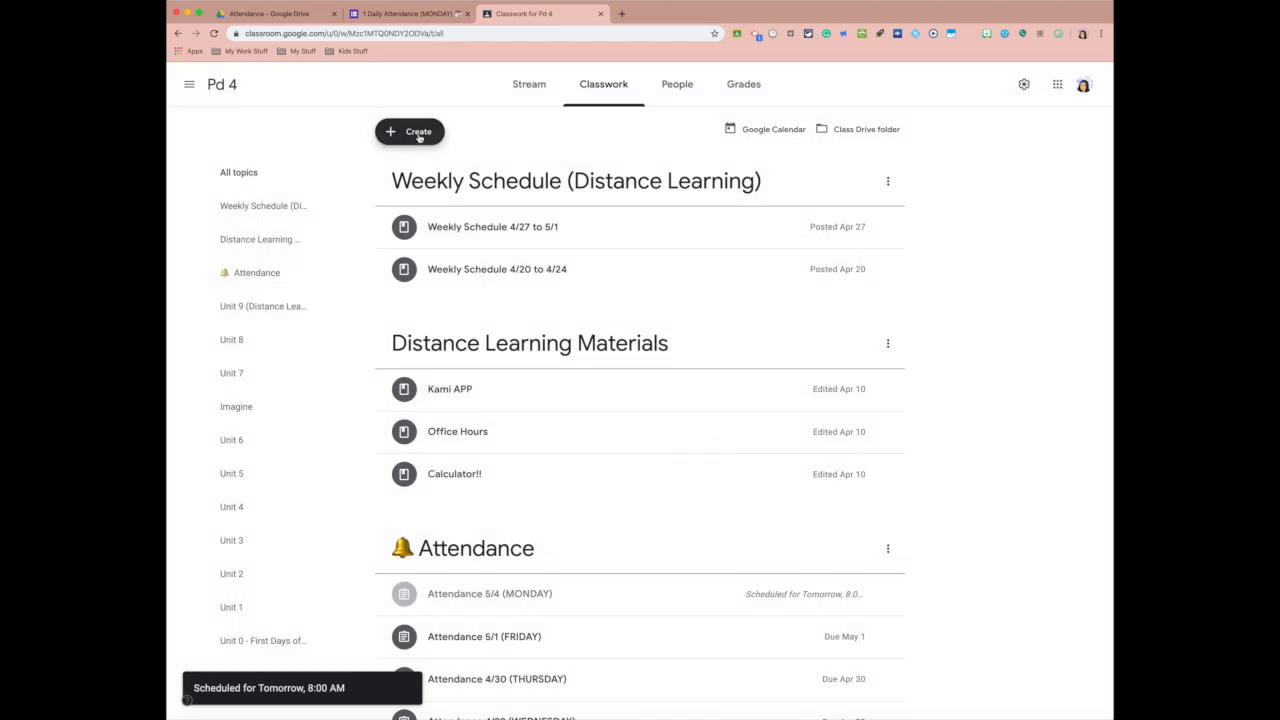
Reuse the "Attendance 5/5 (TUESDAY)" post from Pd 2 as a new assignment in Pd 4.
click(419, 137)
click(437, 238)
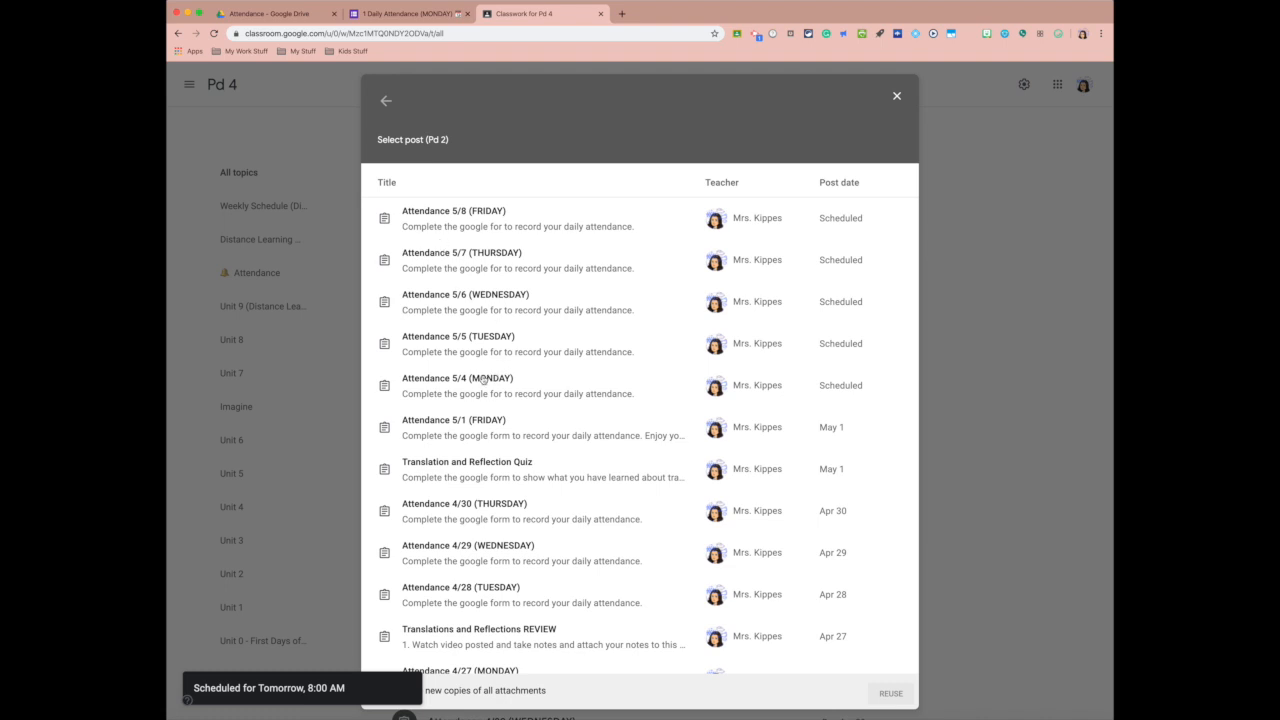
click(465, 347)
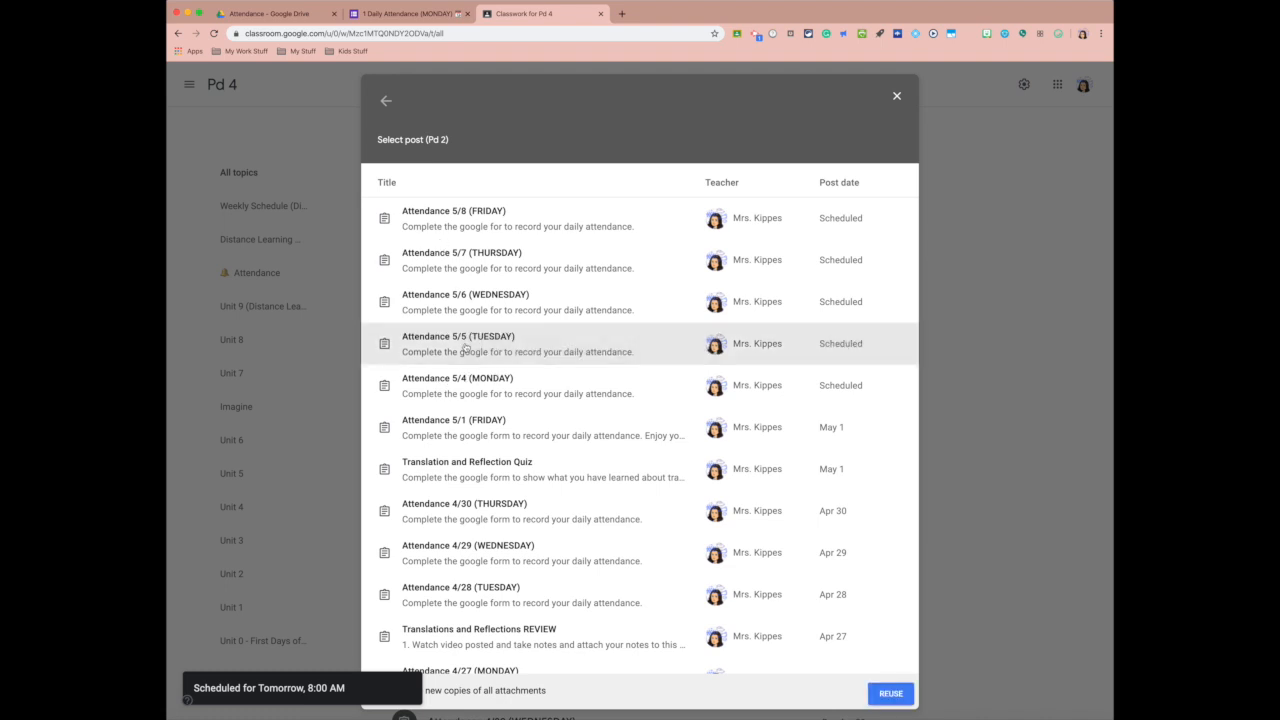
click(892, 691)
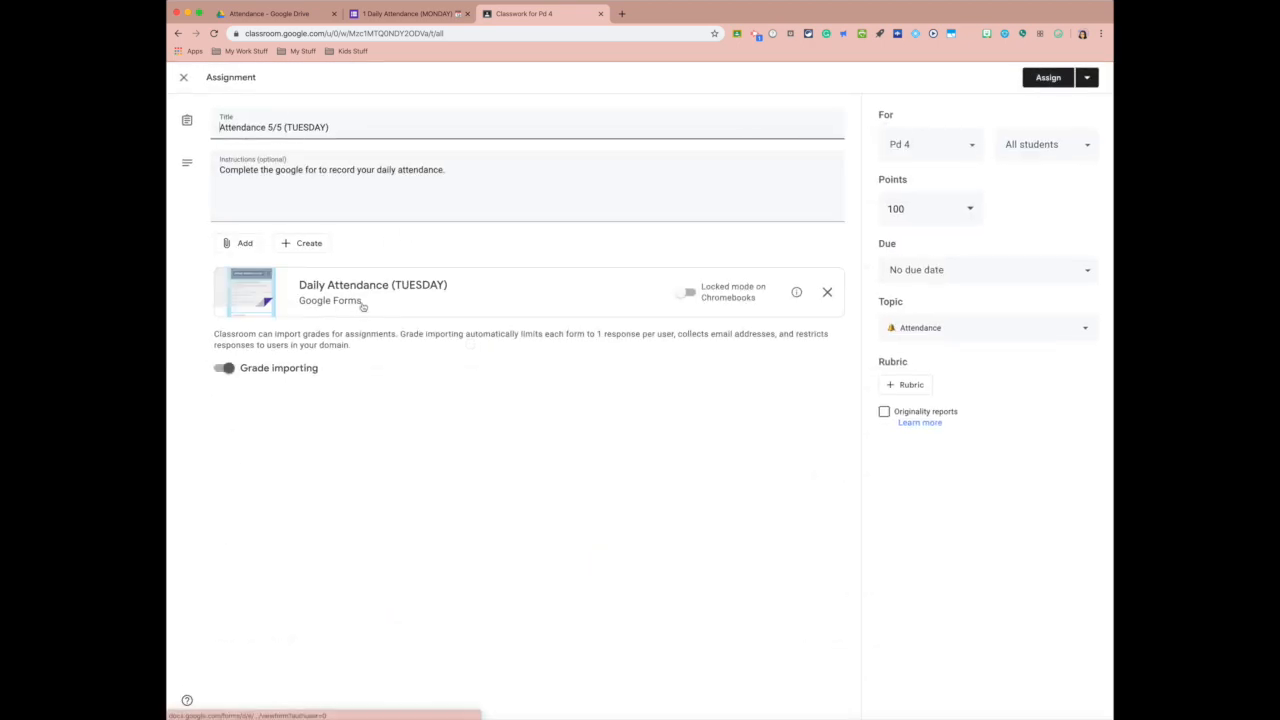
Set the Pd 4 Tuesday assignment's due date to May 5, 2020 and schedule it to post that day at 8:00 AM.
click(934, 270)
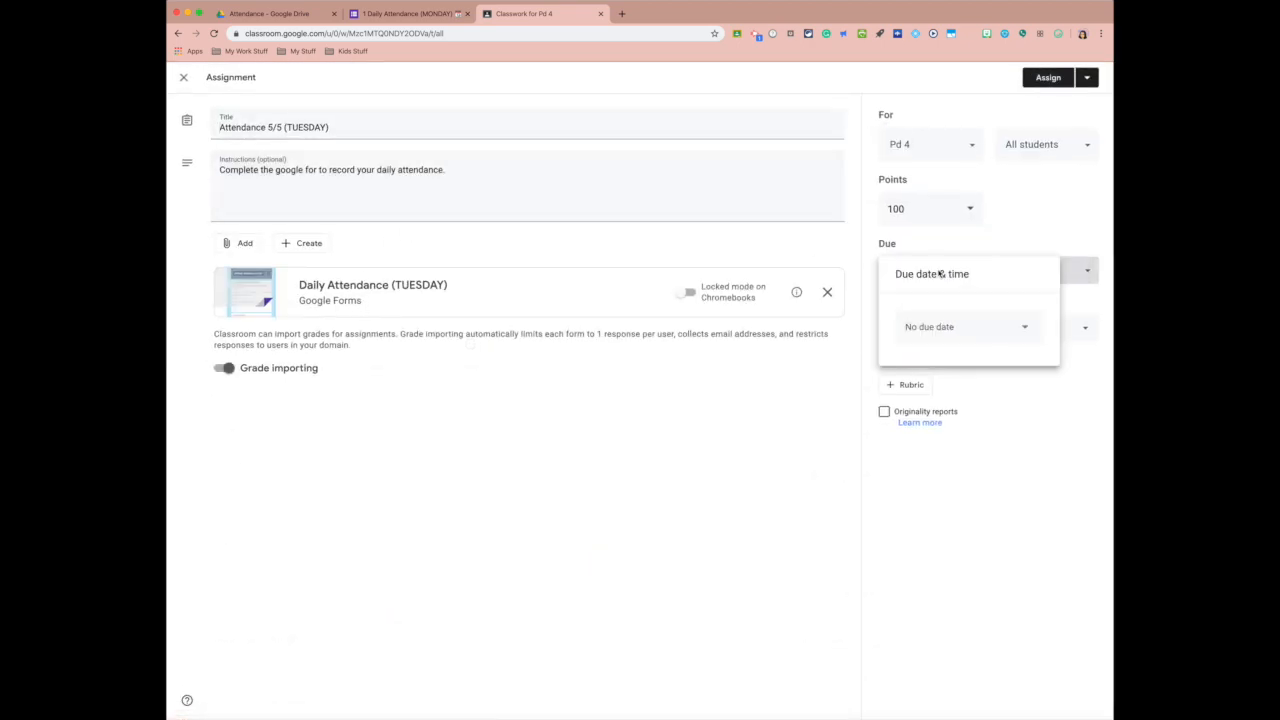
click(953, 327)
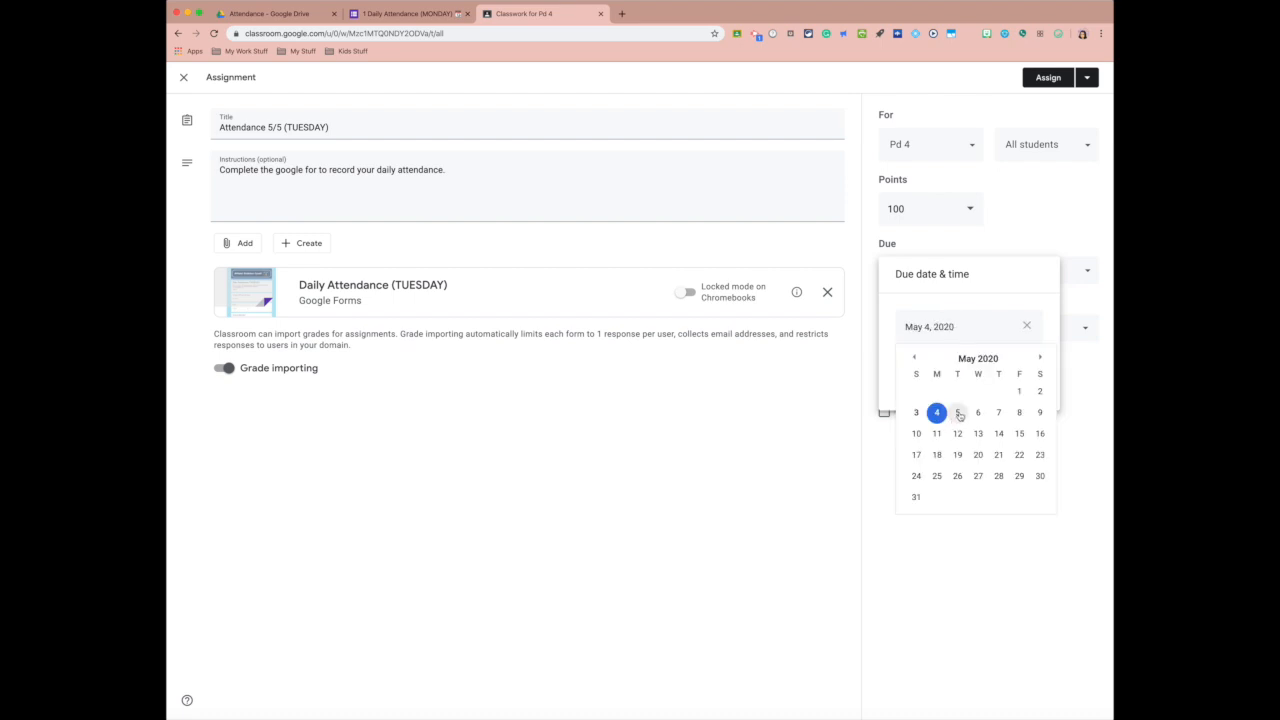
click(958, 413)
click(1084, 298)
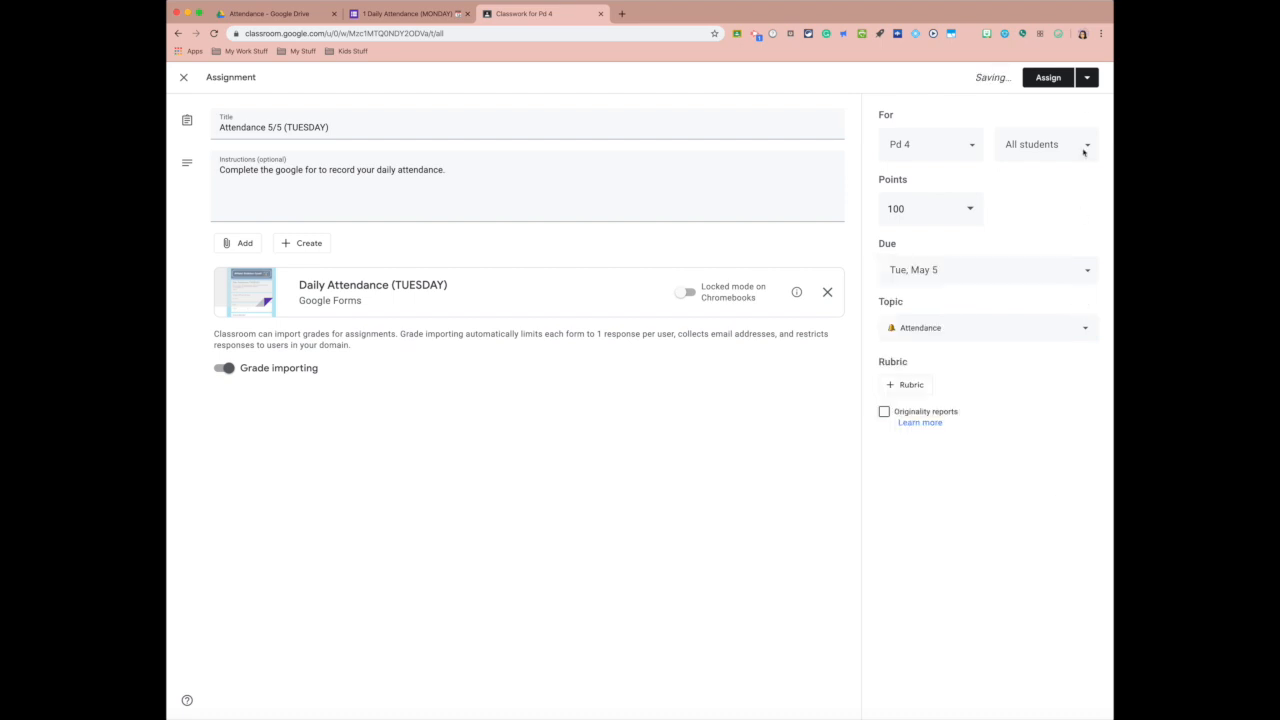
click(1087, 77)
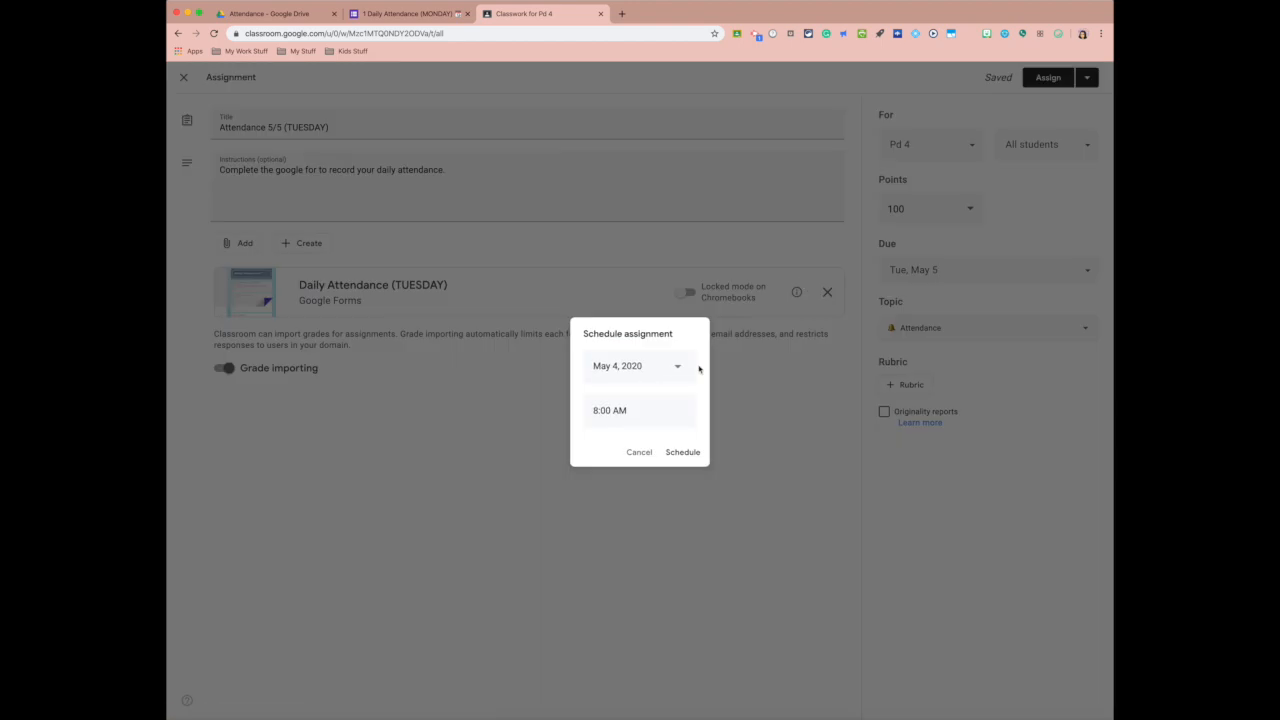
click(678, 369)
click(648, 452)
click(685, 453)
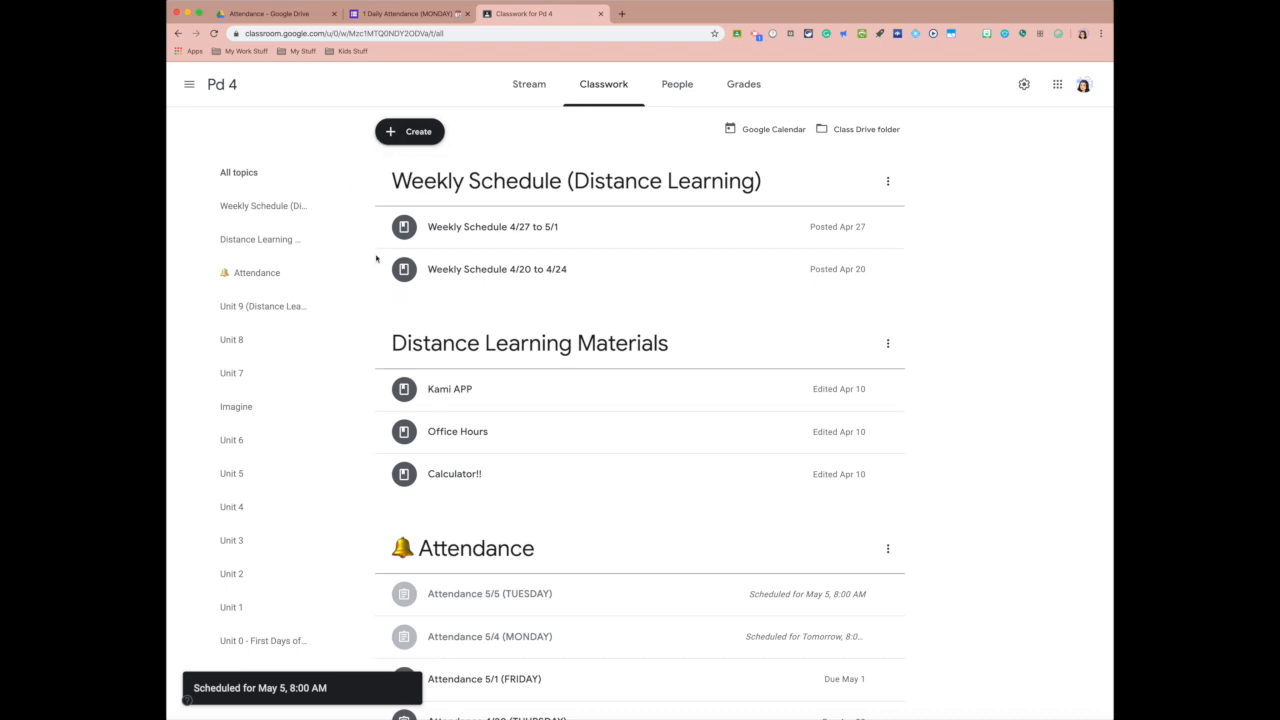
Reuse the Wednesday through Friday attendance posts in Pd 4, each due and scheduled on its own day, May 6 to 8, at 8:00 AM.
click(413, 134)
click(423, 238)
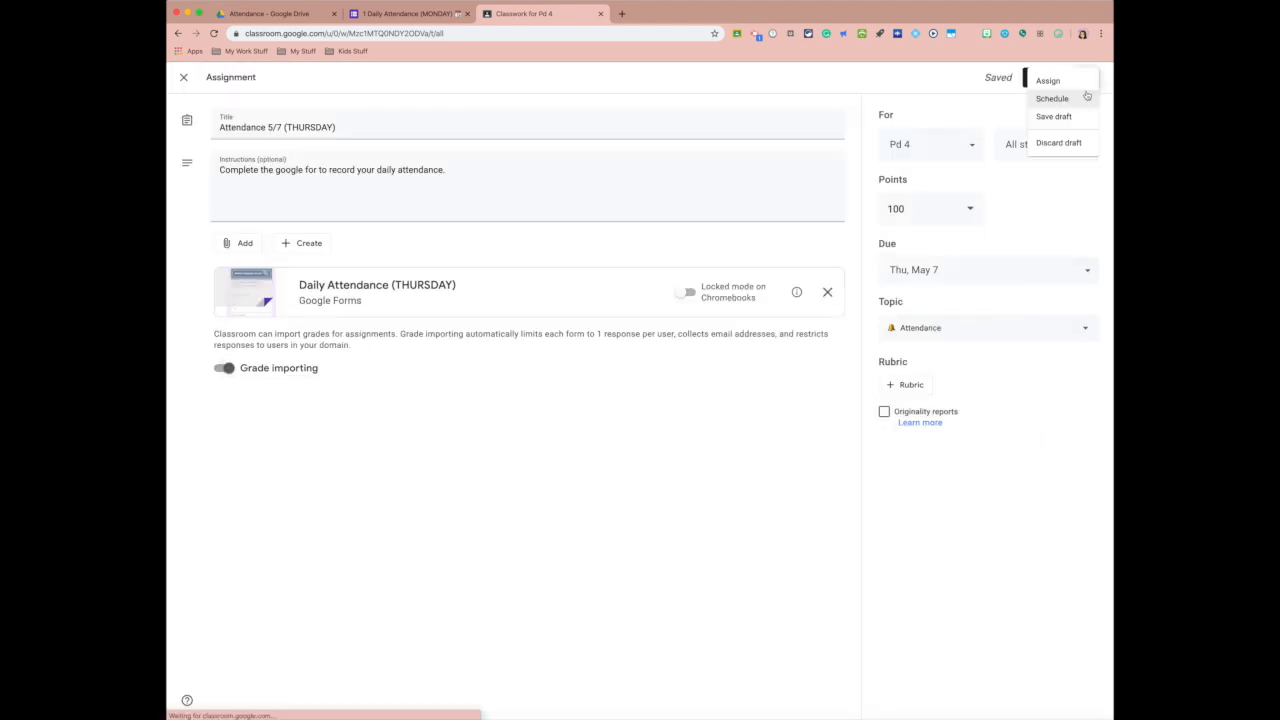
click(1054, 97)
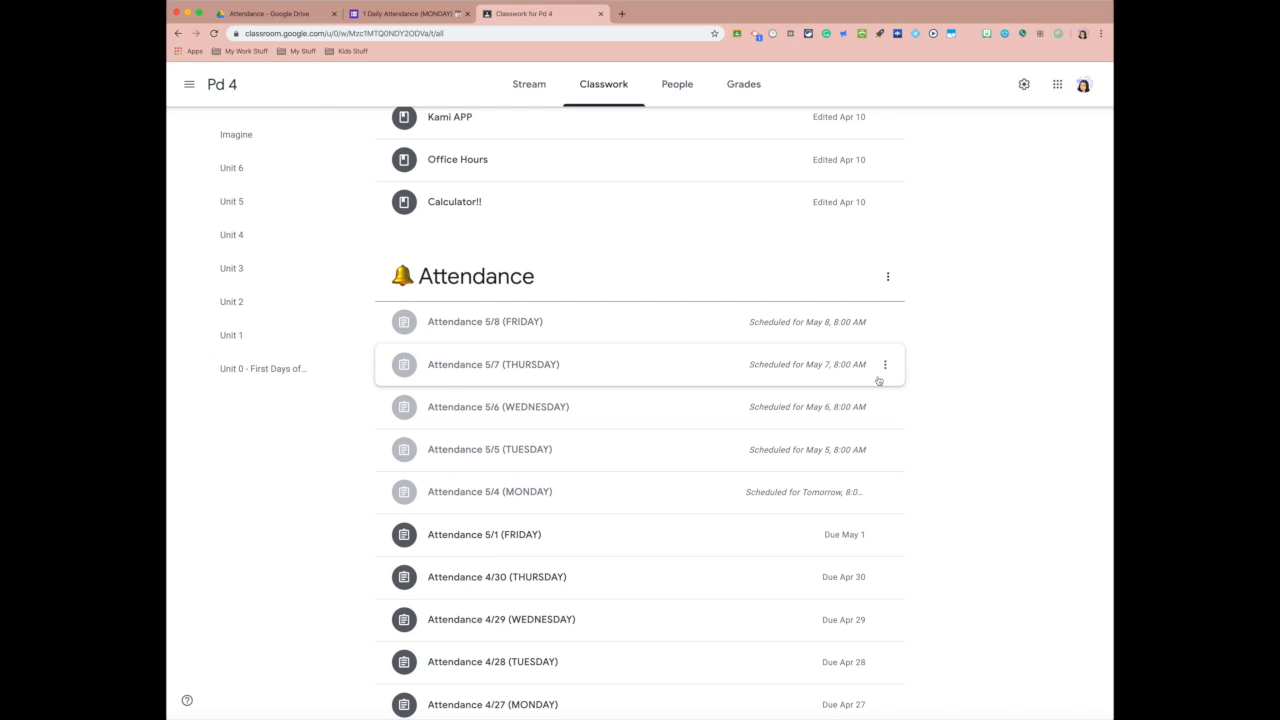
Switch to the Pd 3 class and reuse the "Attendance 5/4 (MONDAY)" post from Pd 4 as a new assignment.
scroll(517, 320, up, 5)
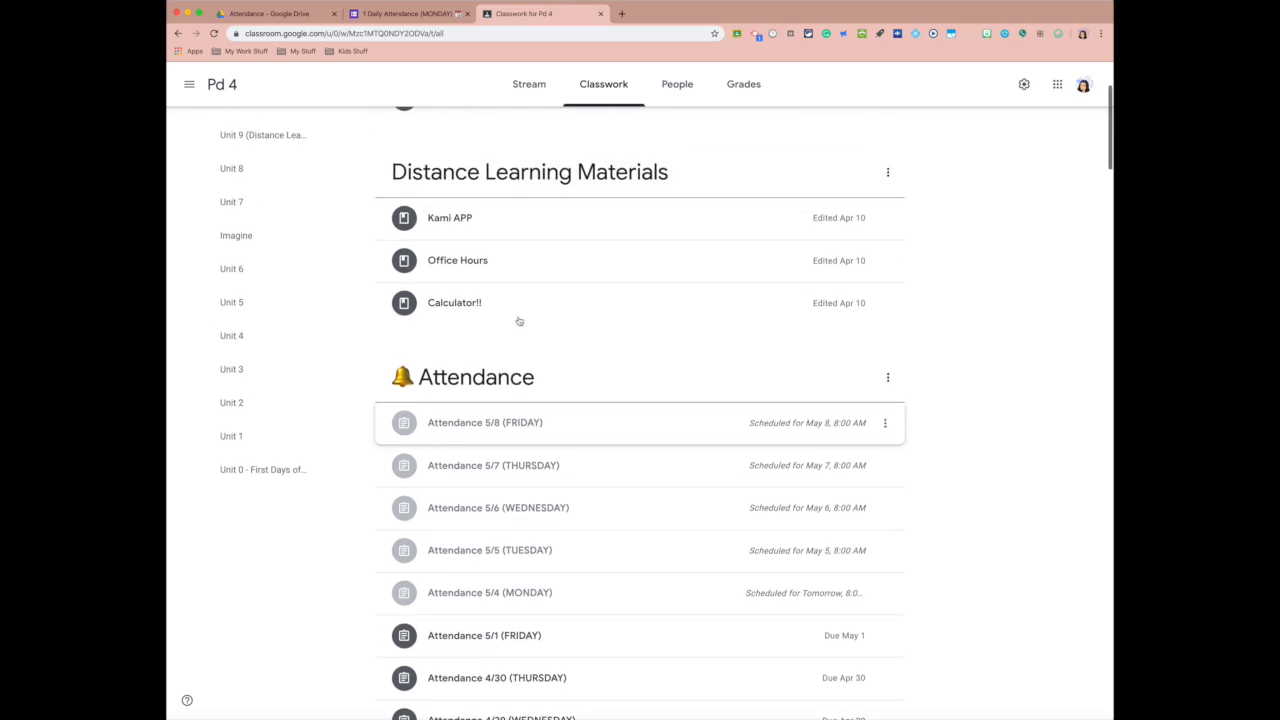
click(189, 86)
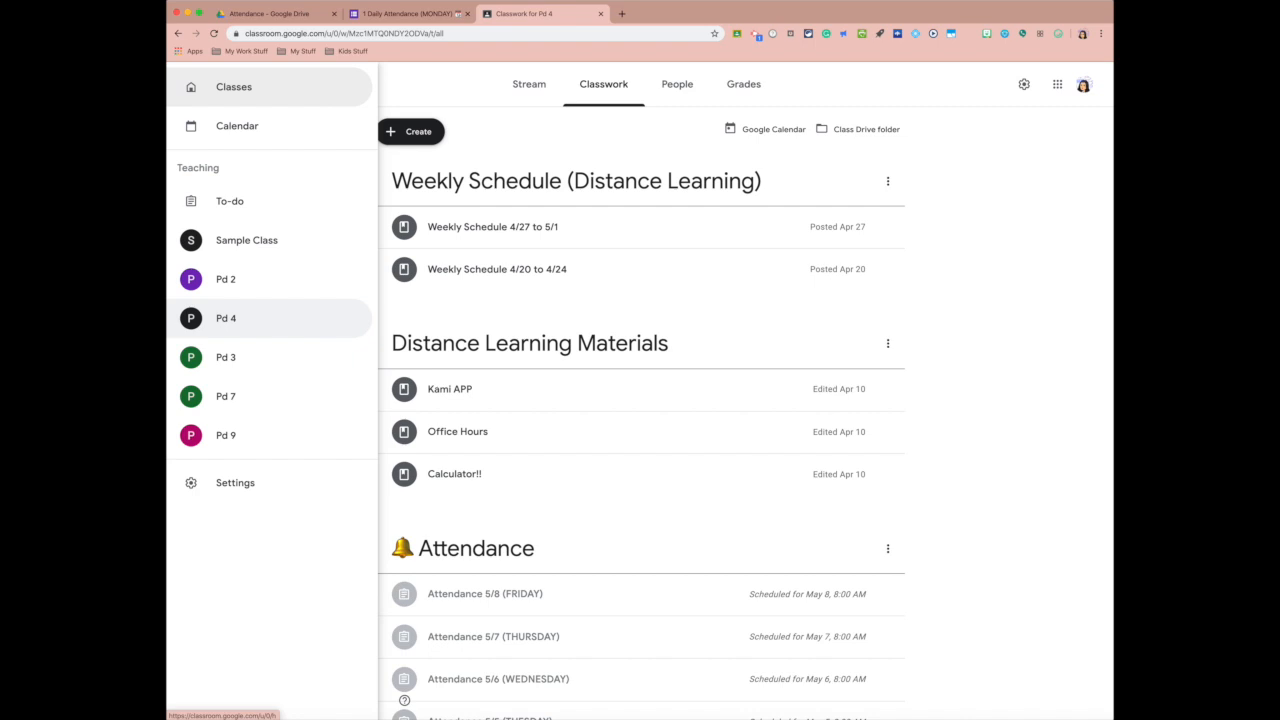
click(231, 361)
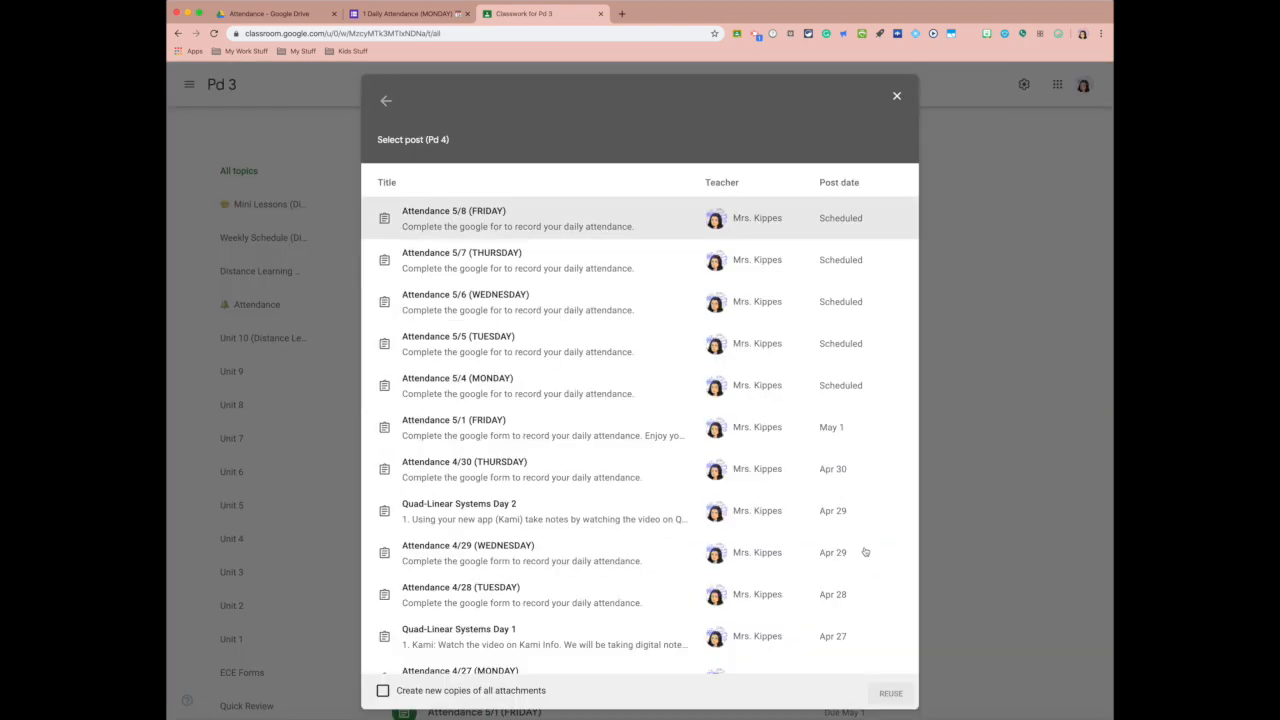
click(520, 385)
click(890, 693)
click(989, 269)
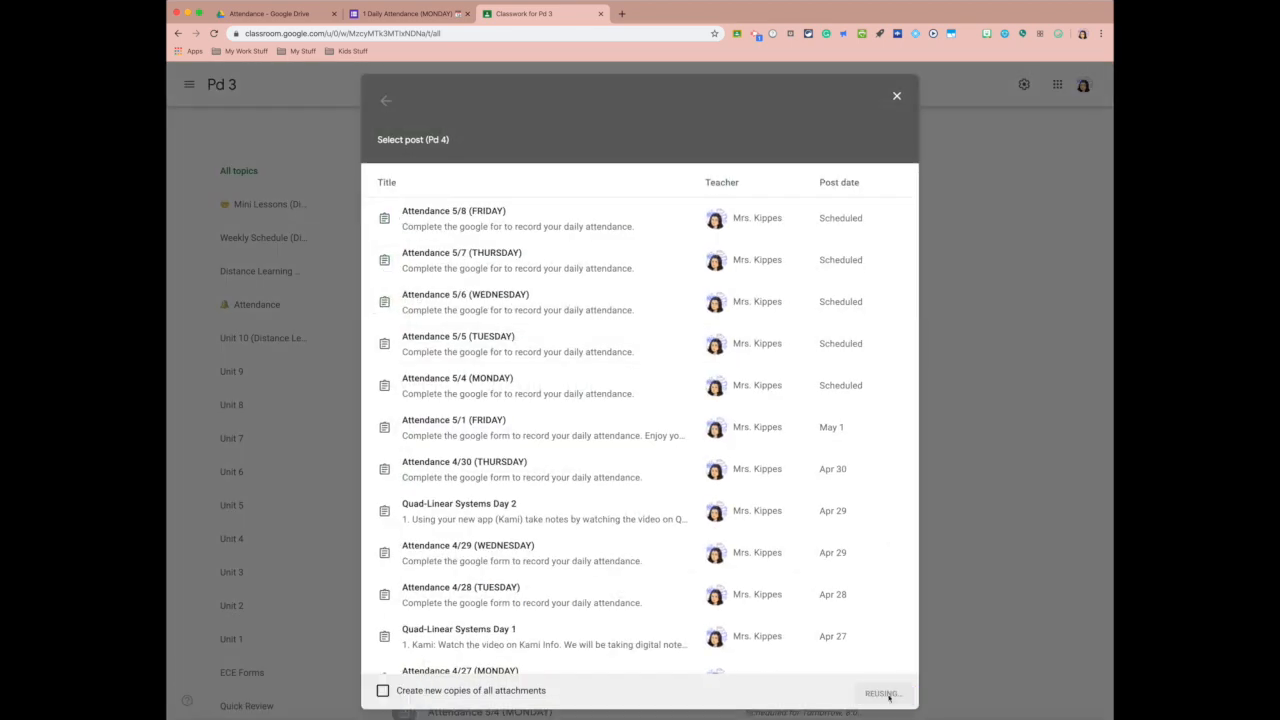
Reuse Pd 4's Tuesday through Friday attendance posts in Pd 3, each due and scheduled on its own day, May 5 to 8, at 8:00 AM.
click(886, 691)
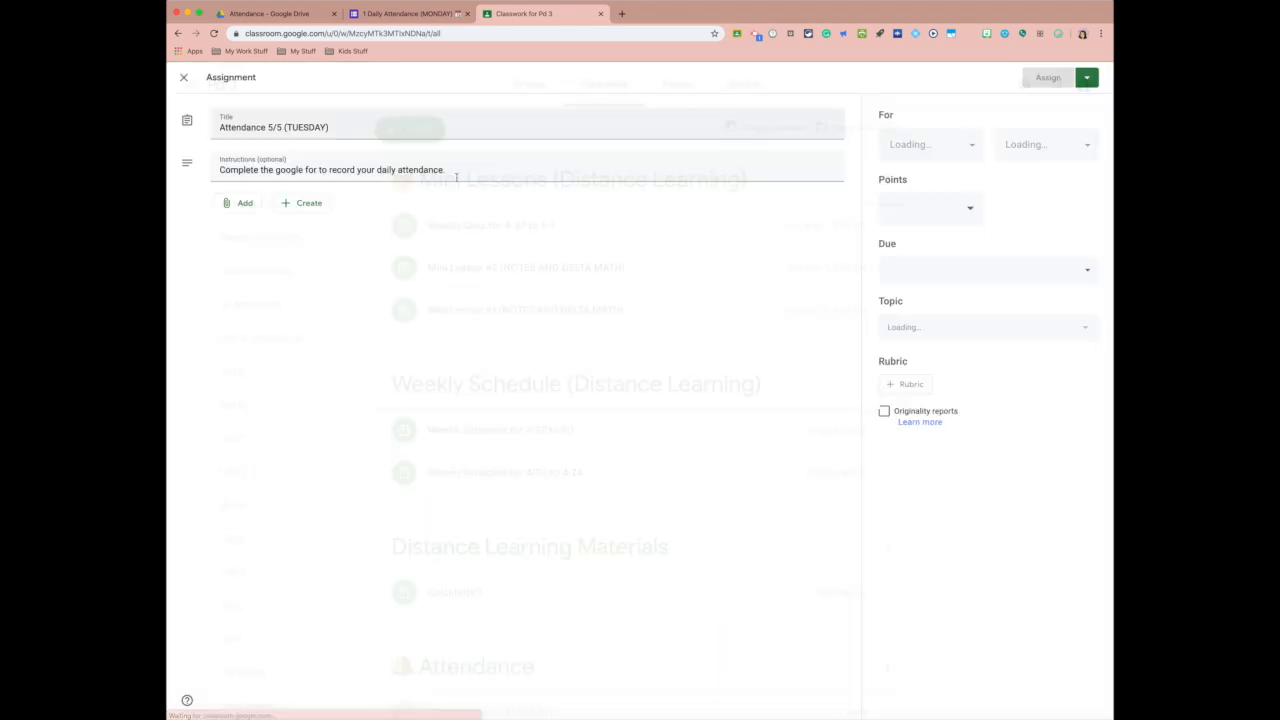
click(958, 412)
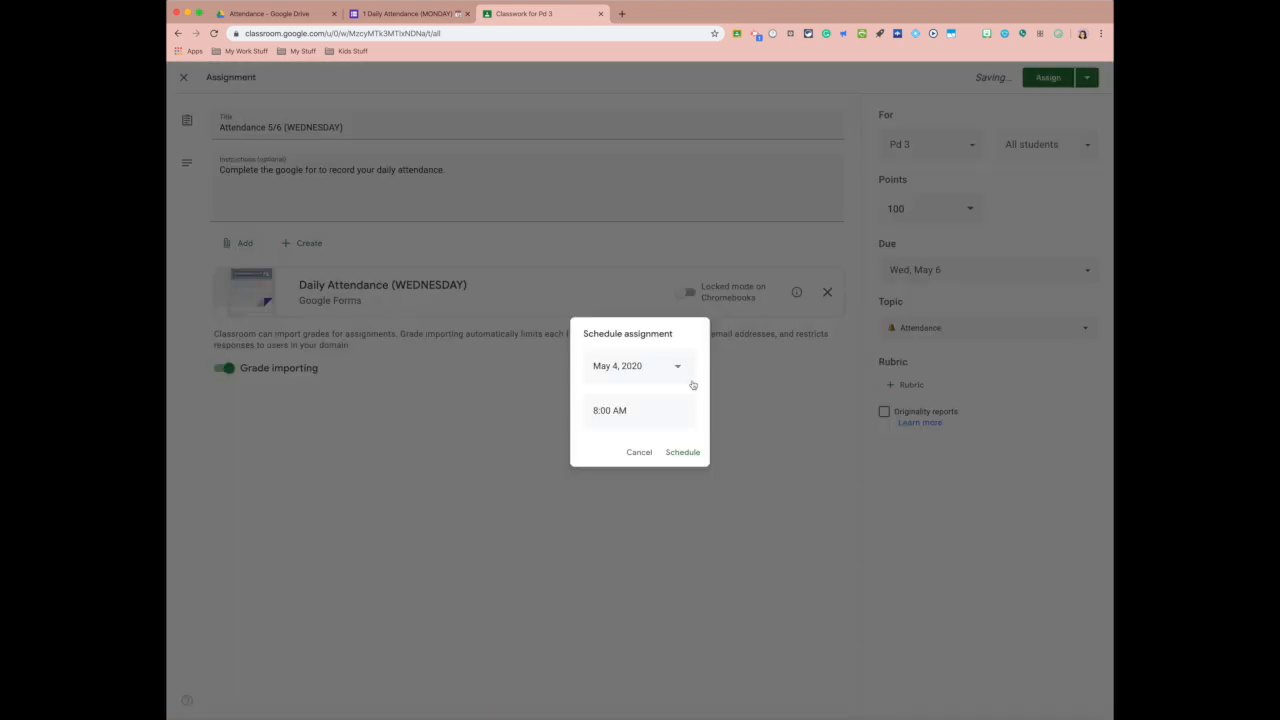
click(680, 451)
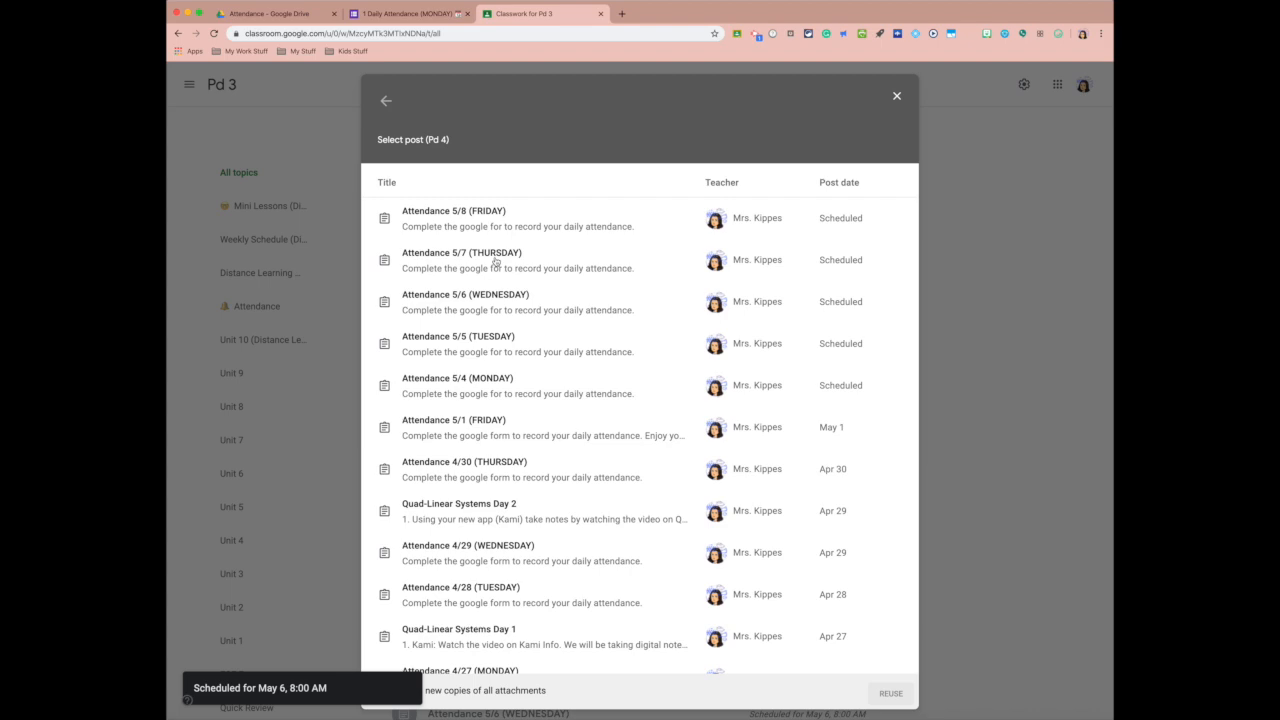
click(689, 451)
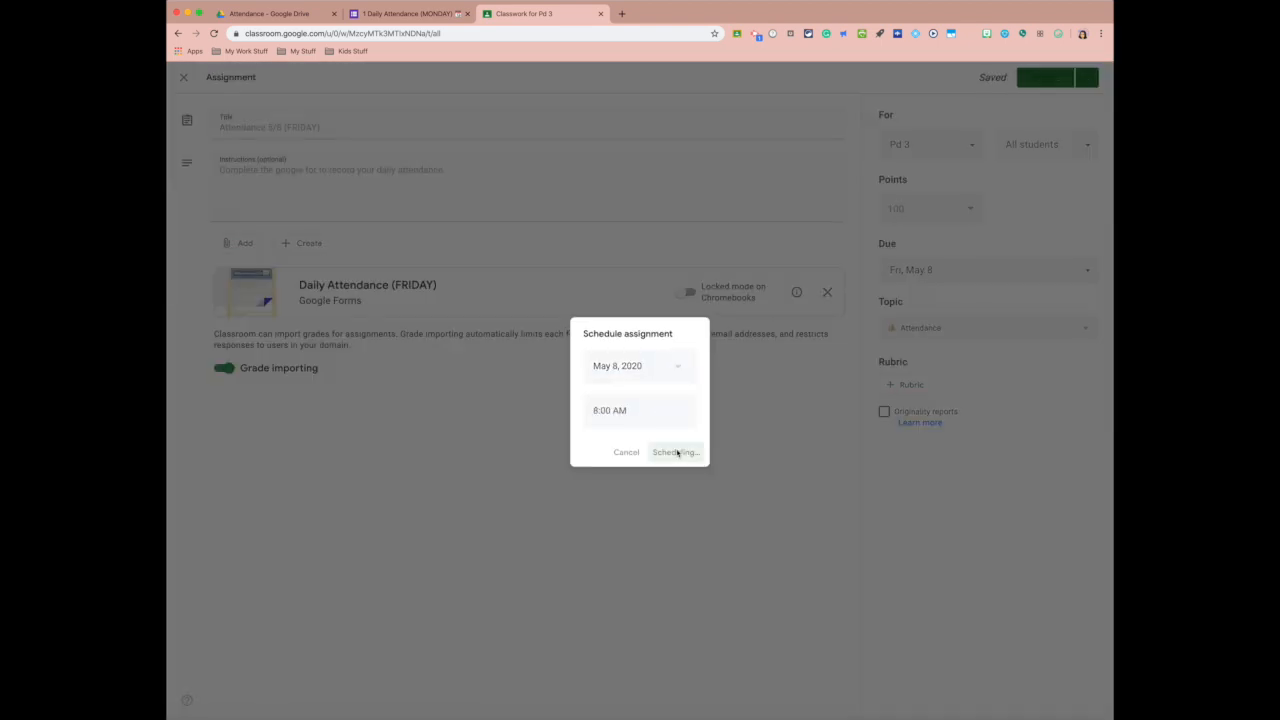
click(674, 451)
Switch to the Pd 7 class, then reuse and schedule Pd 3's Monday through Wednesday attendance posts for their own days at 8:00 AM.
click(220, 395)
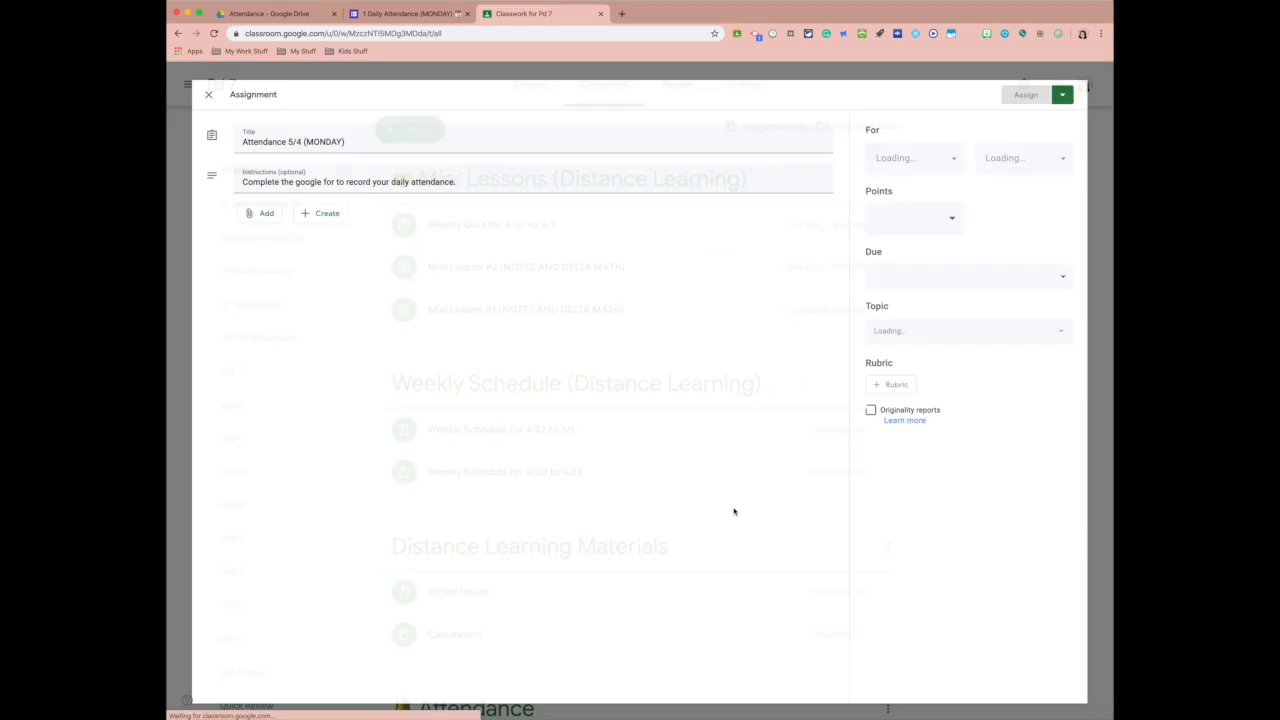
click(689, 451)
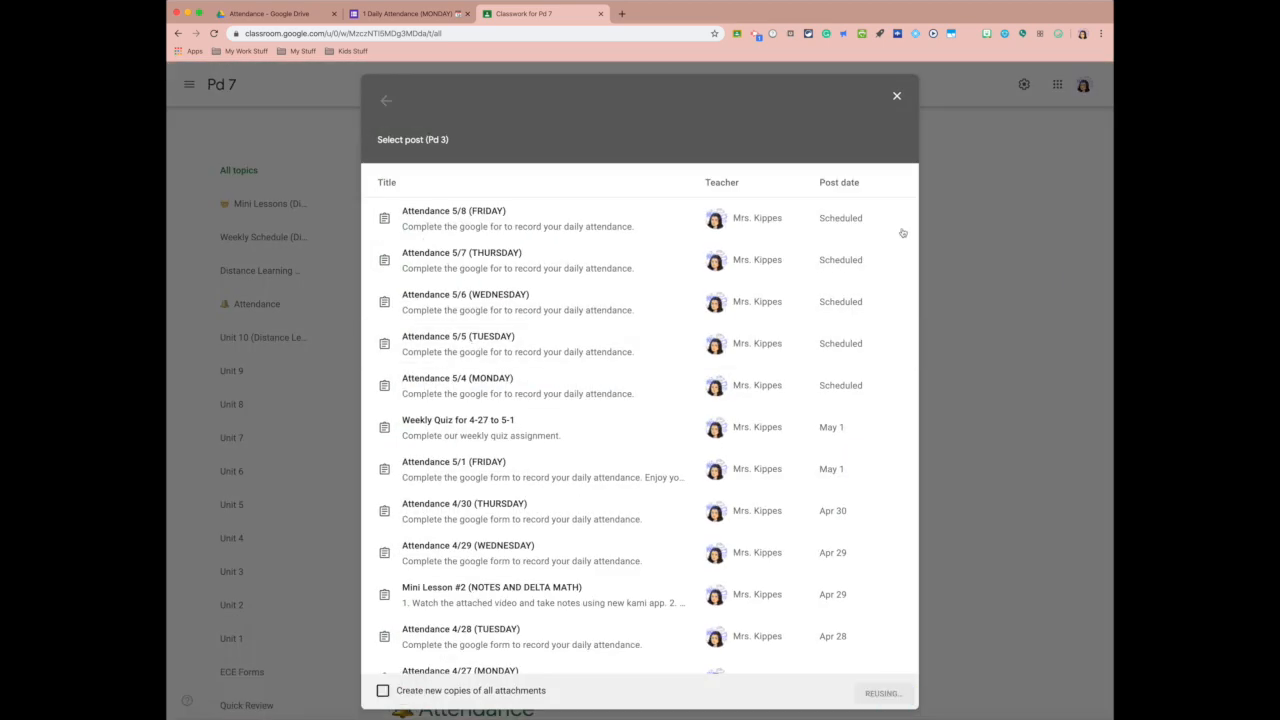
click(680, 451)
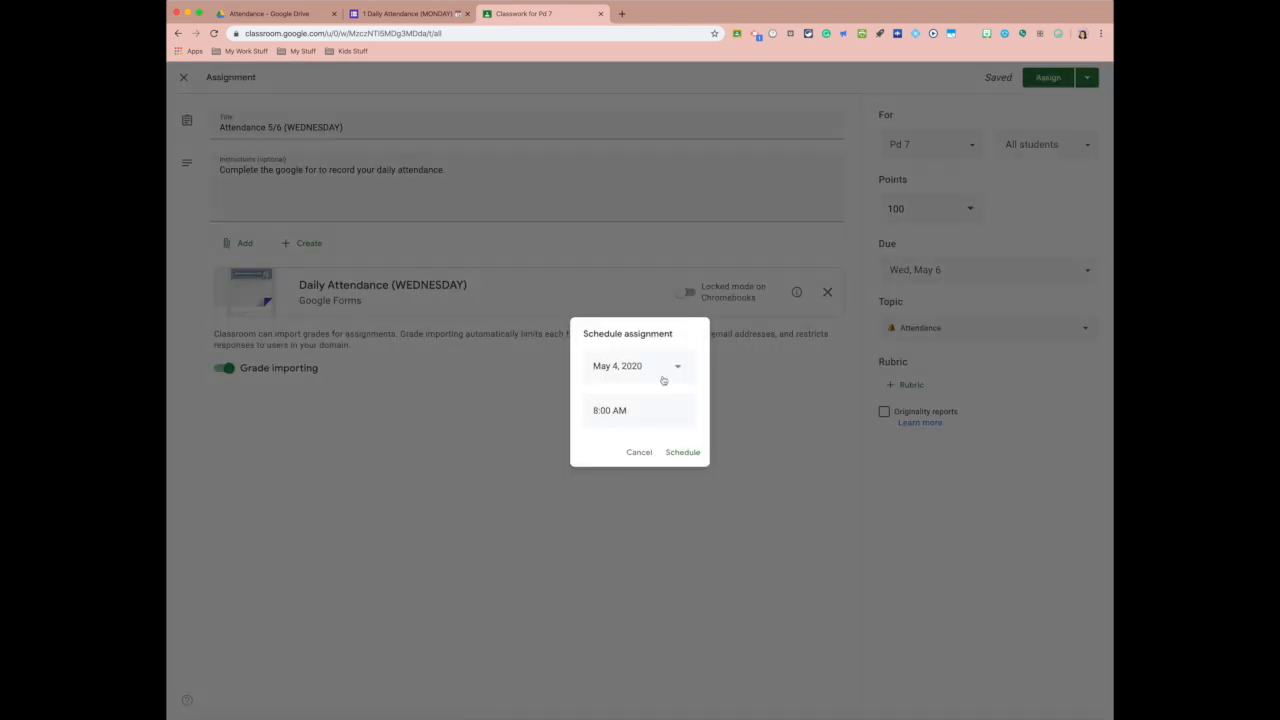
click(689, 451)
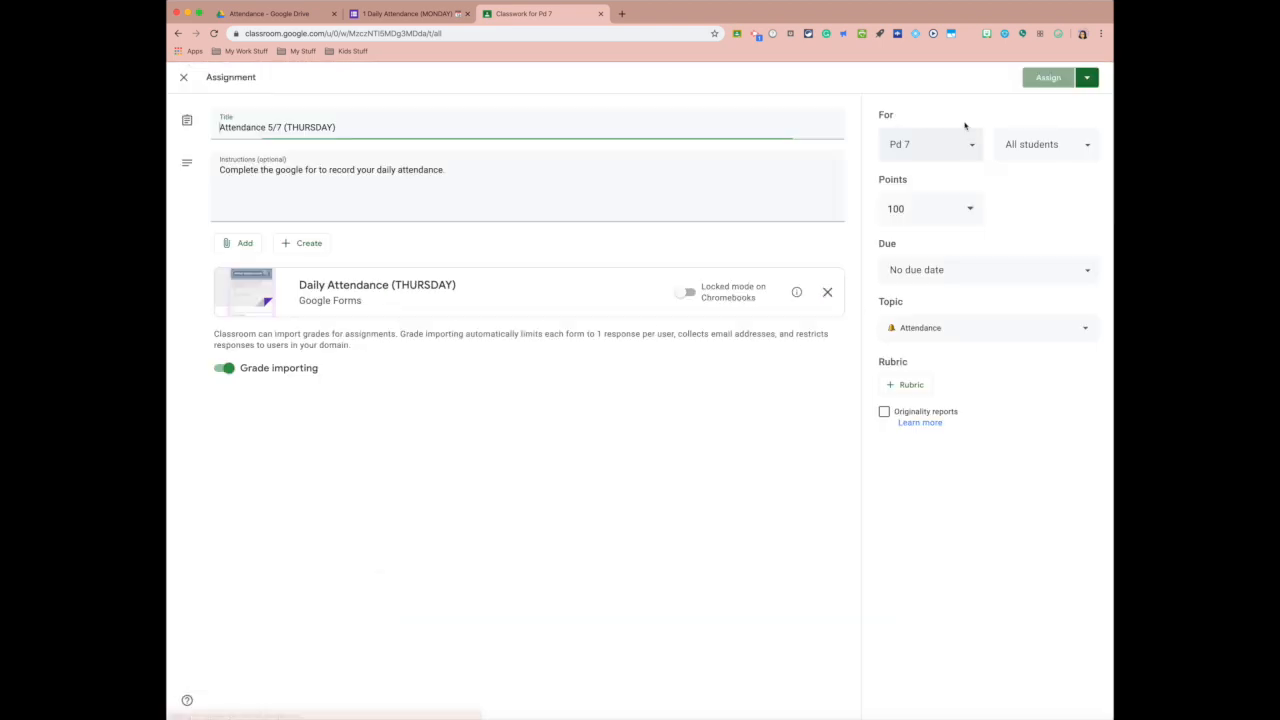
Set due dates for Pd 7's "Attendance 5/7 (THURSDAY)" and "Attendance 5/8 (FRIDAY)" assignments and schedule each for its own day.
click(987, 270)
click(937, 411)
click(1087, 77)
click(1052, 97)
click(689, 452)
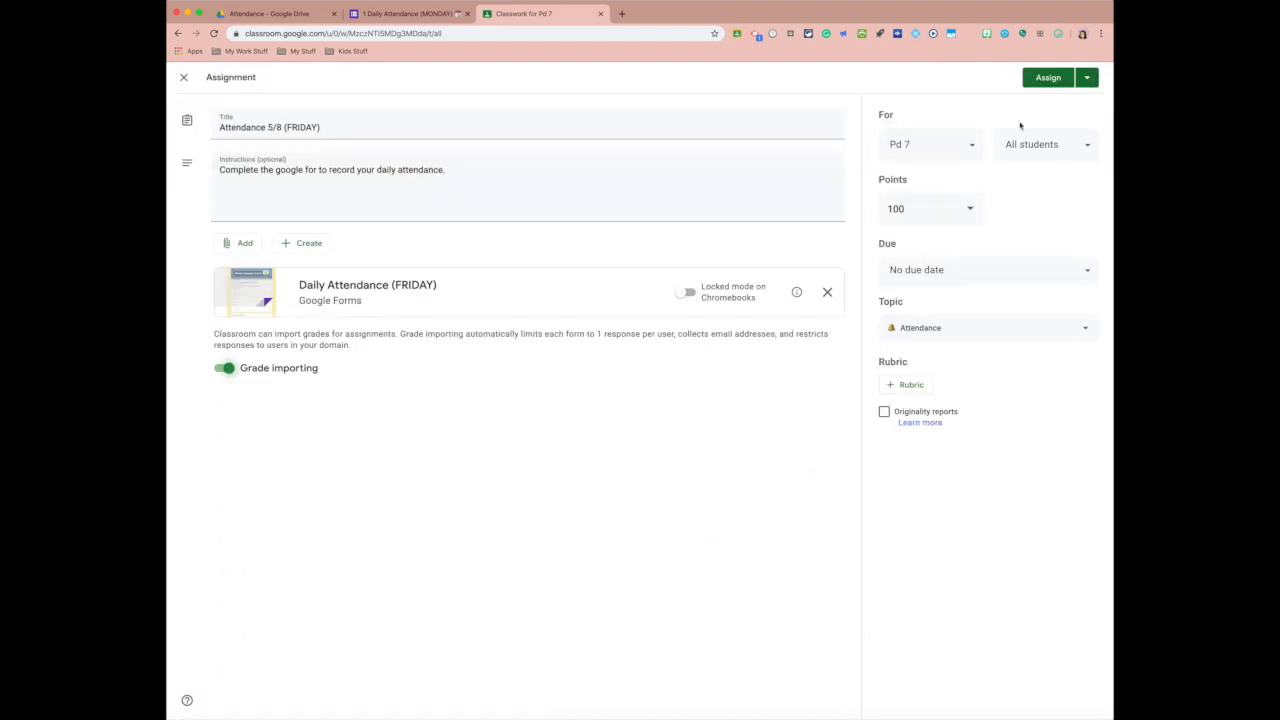
click(1087, 77)
click(706, 451)
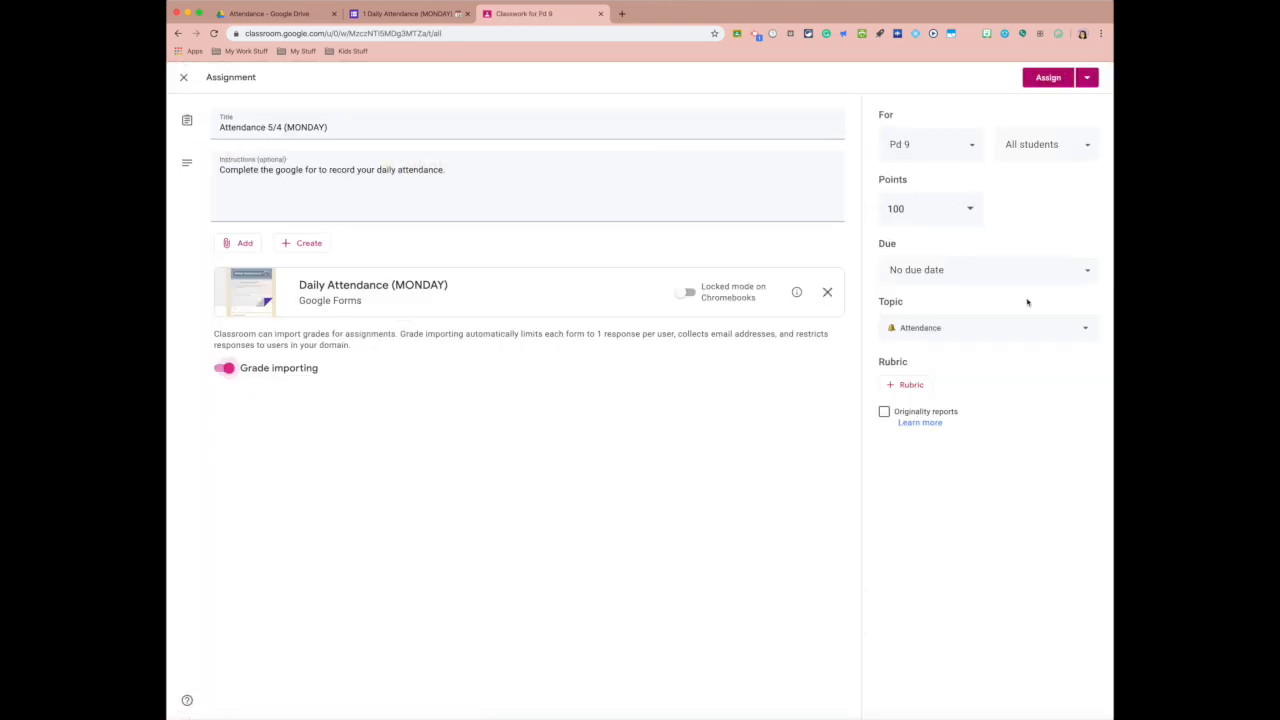
Schedule the reused Monday and Tuesday attendance assignments in Pd 9 for May 4 and May 5 at 8:00 AM.
click(1088, 77)
click(1052, 100)
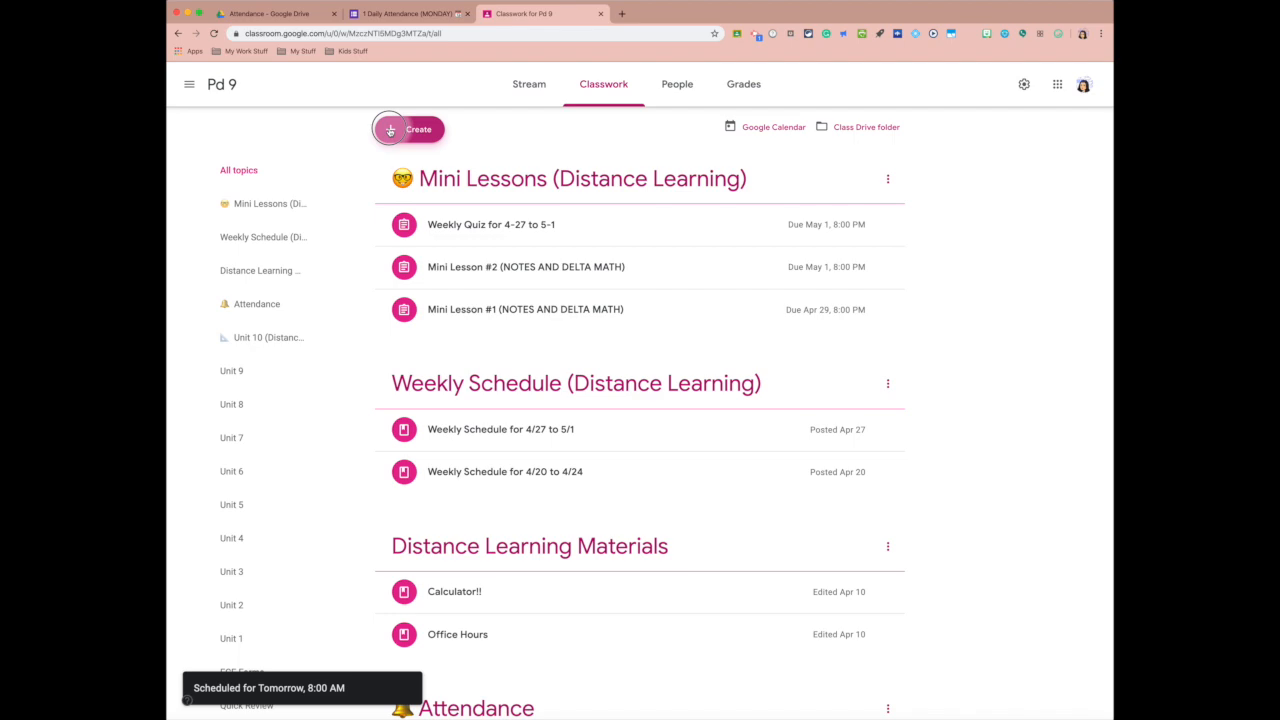
click(890, 693)
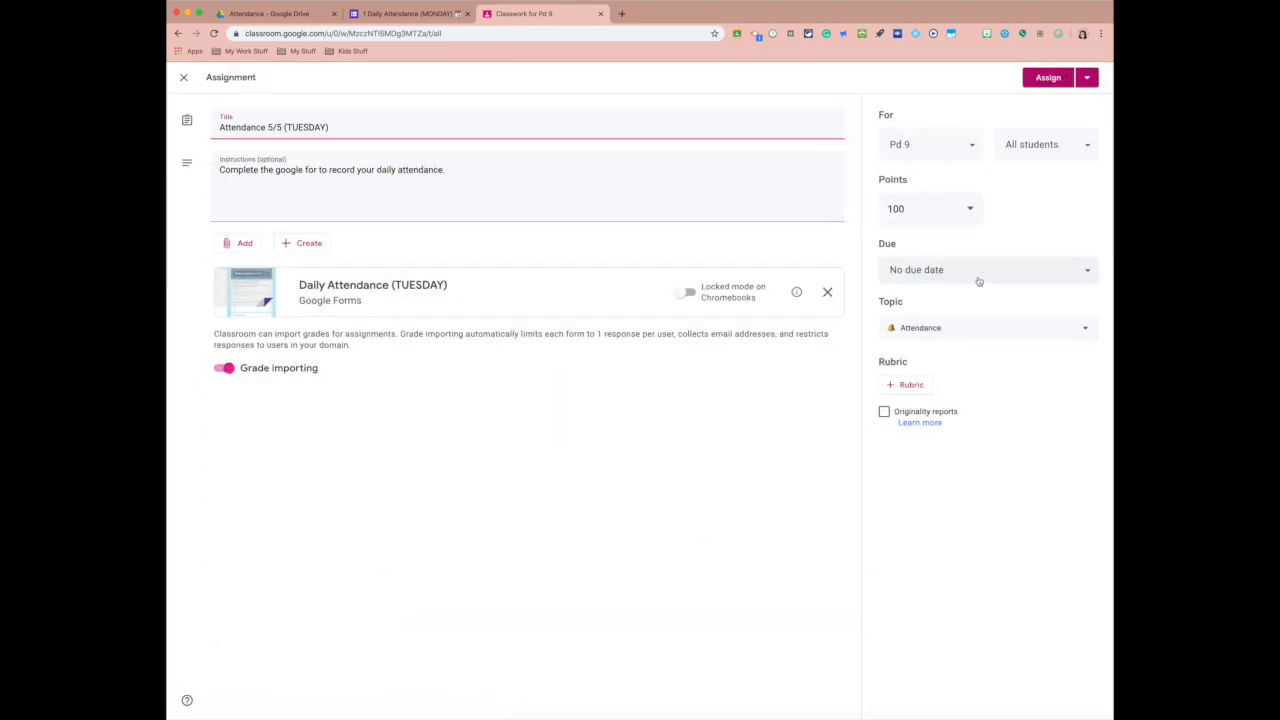
click(1088, 77)
click(1052, 100)
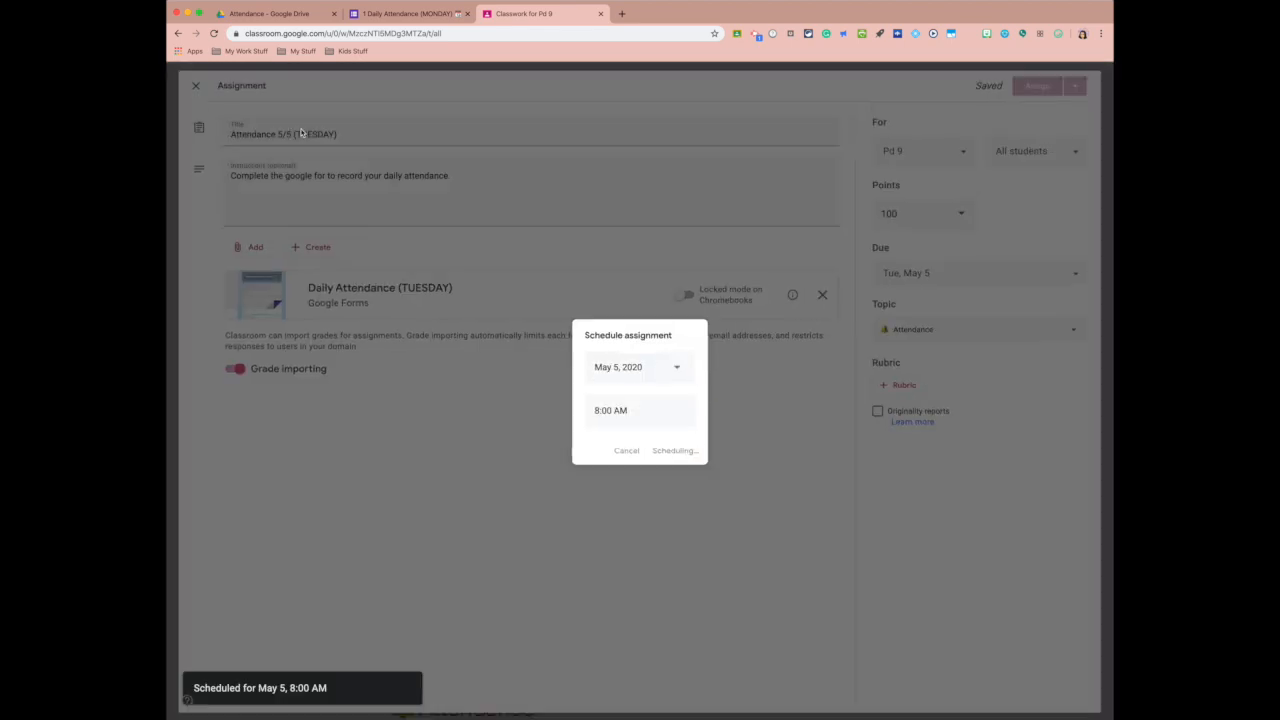
Reuse the "Attendance 5/6 (WEDNESDAY)" post in Pd 9, due May 6, 2020 and scheduled for that day at 8:00 AM.
click(890, 693)
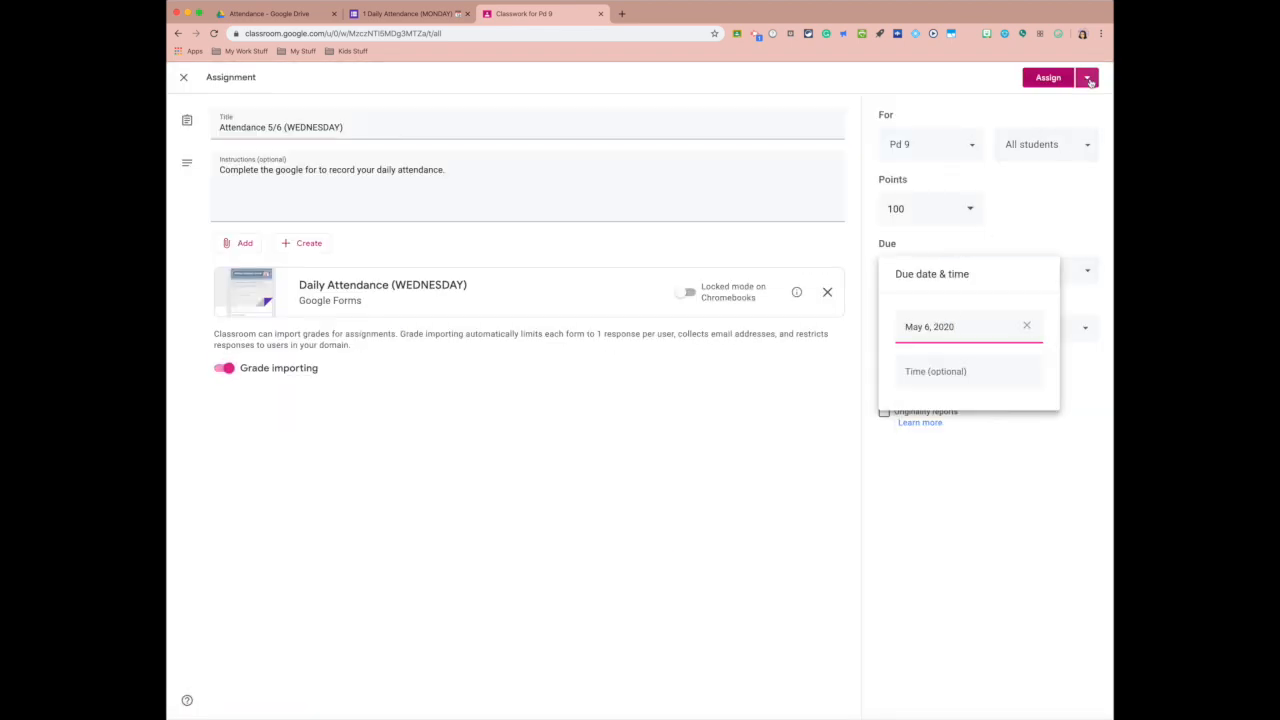
click(1088, 77)
click(1052, 100)
click(674, 451)
Reuse the "Attendance 5/7 (THURSDAY)" post in Pd 9, due May 7 and scheduled for that day at 8:00 AM.
click(410, 129)
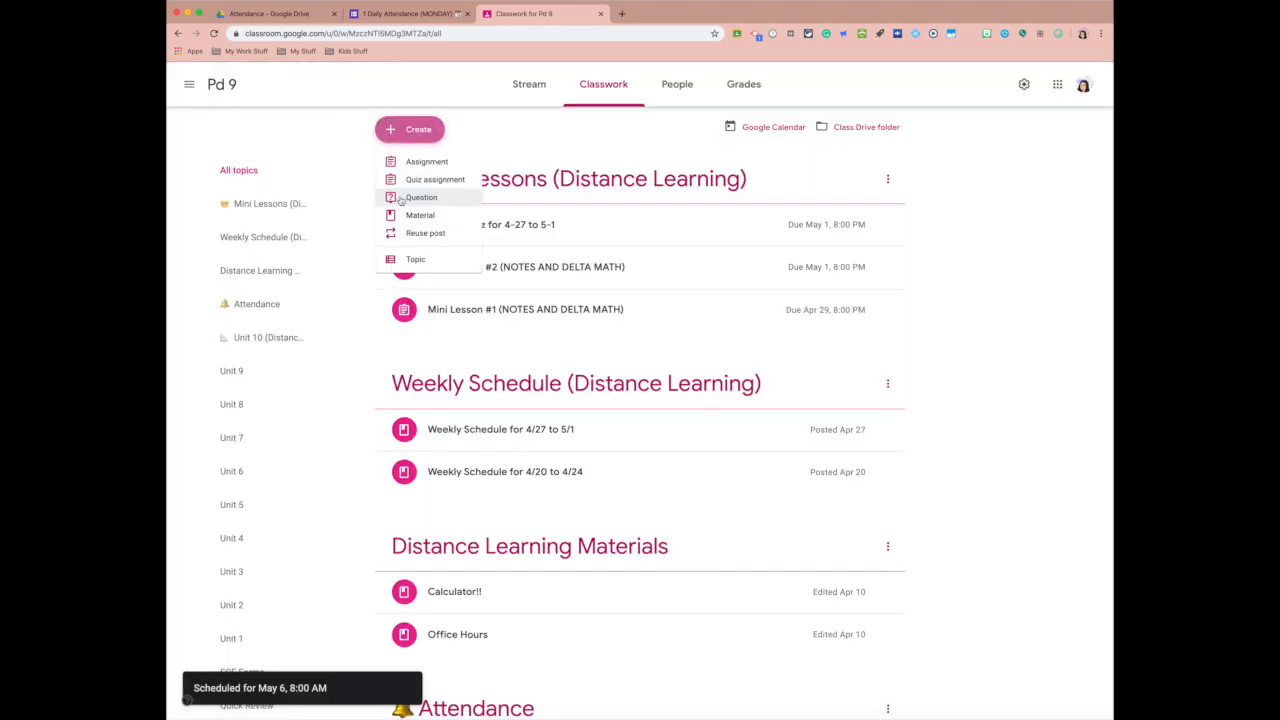
click(425, 233)
click(890, 693)
click(1088, 77)
click(1052, 100)
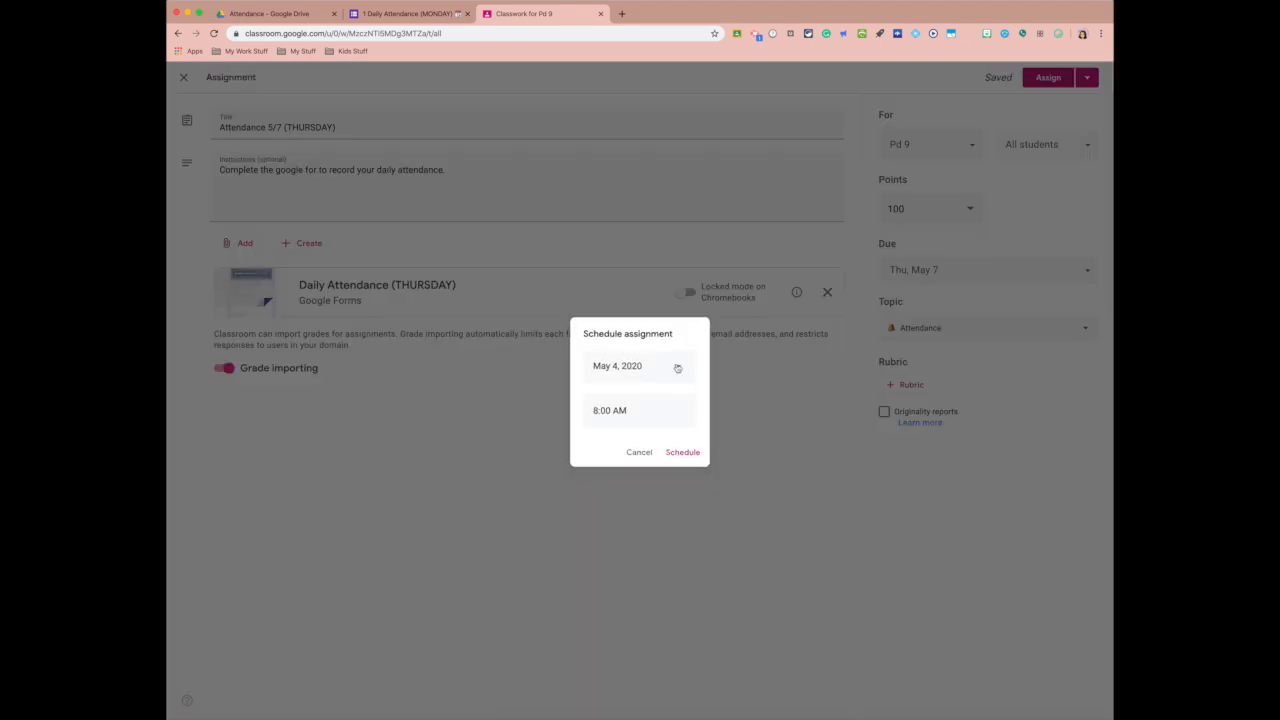
click(676, 451)
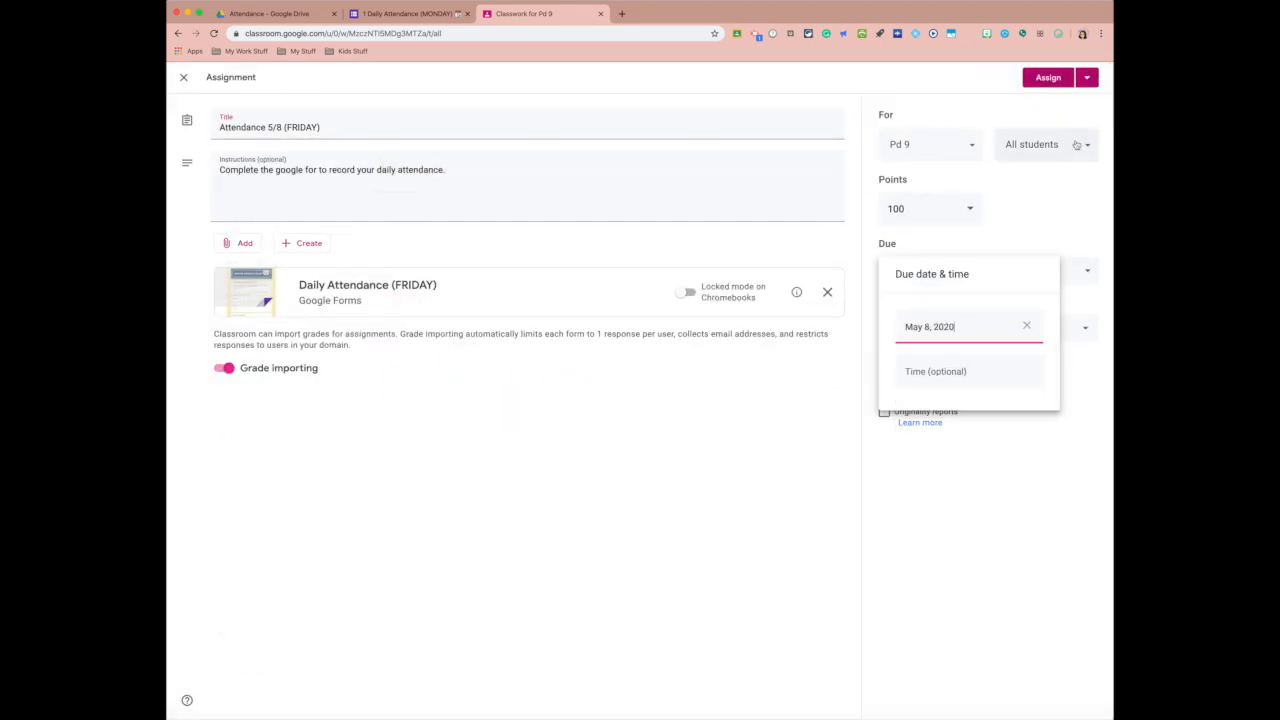
Set the Pd 9 Friday assignment's due date to May 8, 2020 and schedule it to post that day at 8:00 AM.
click(637, 366)
click(707, 456)
click(676, 451)
Review the week's scheduled attendance assignments under the Attendance topic in Pd 9's classwork.
scroll(691, 457, down, 5)
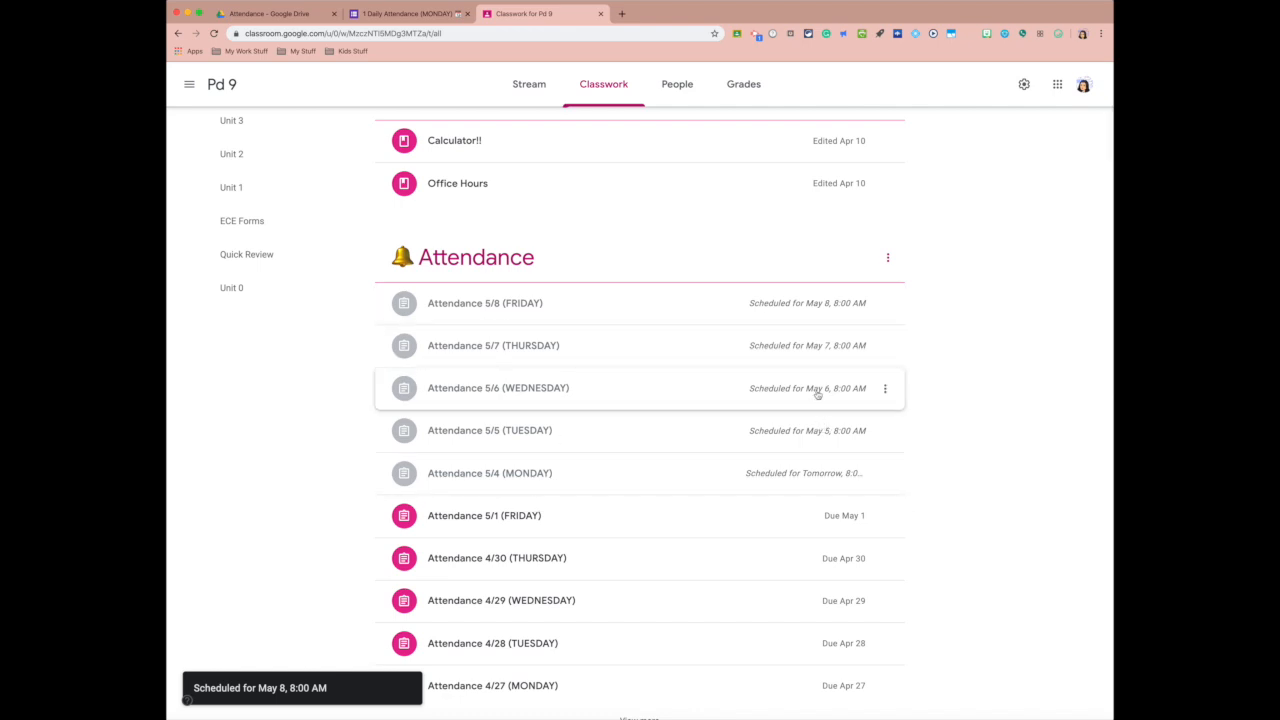
scroll(387, 280, up, 5)
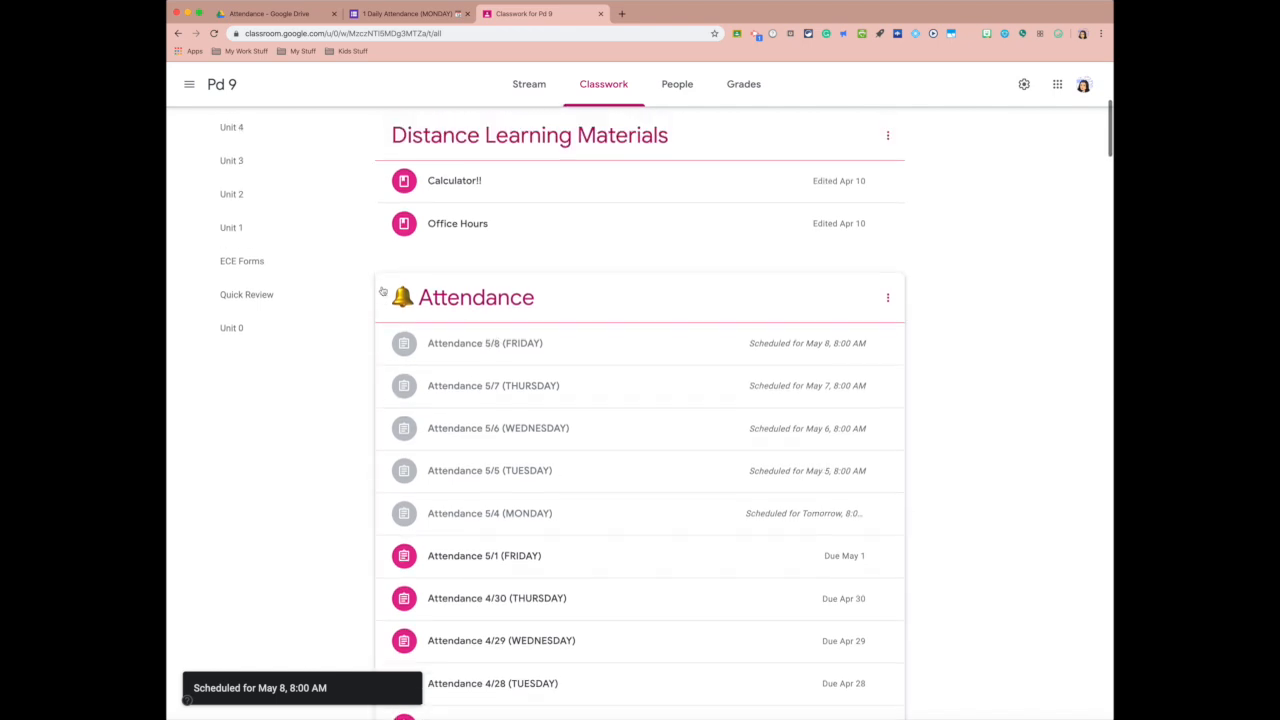
scroll(390, 253, up, 1)
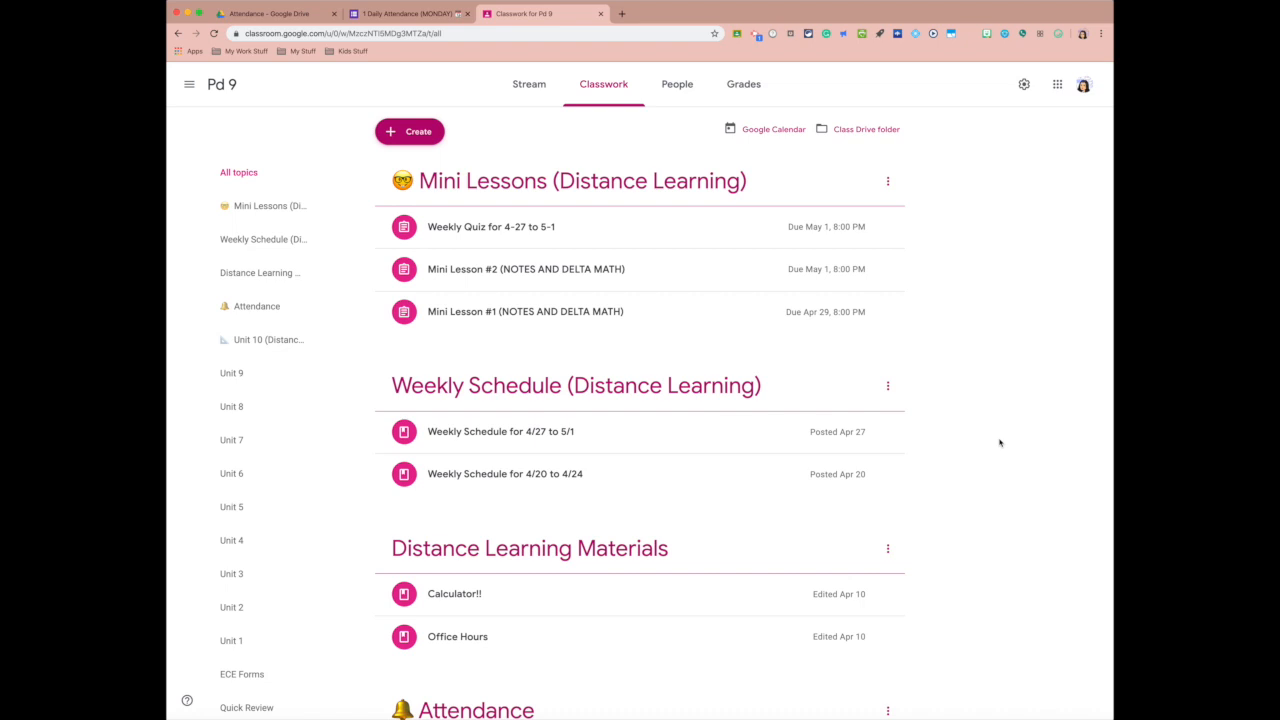
scroll(240, 110, down, 1)
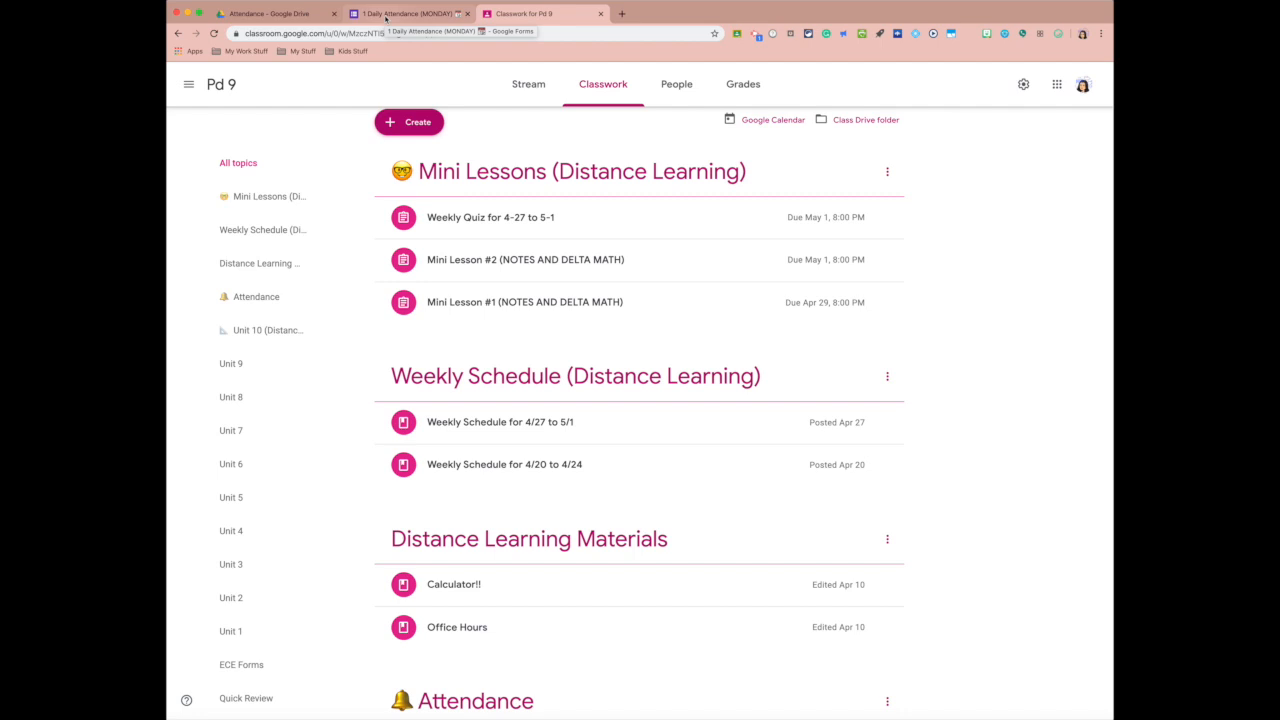
scroll(966, 204, down, 3)
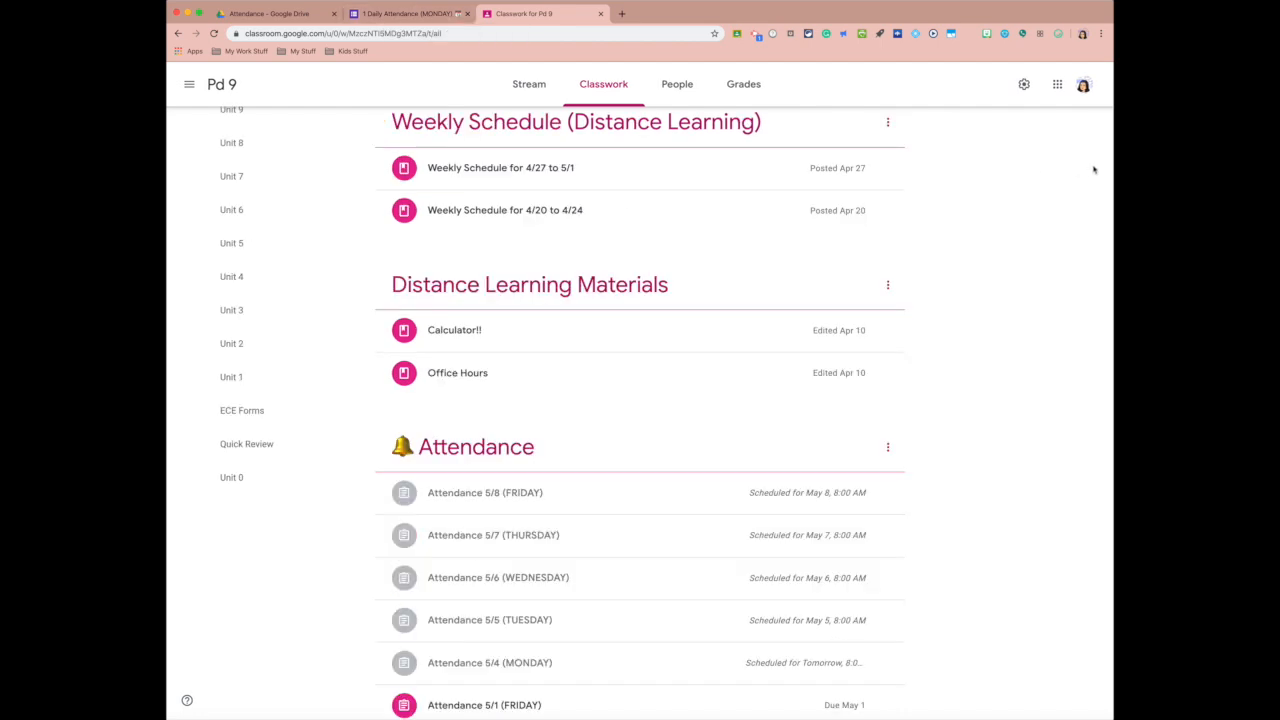
scroll(972, 231, up, 3)
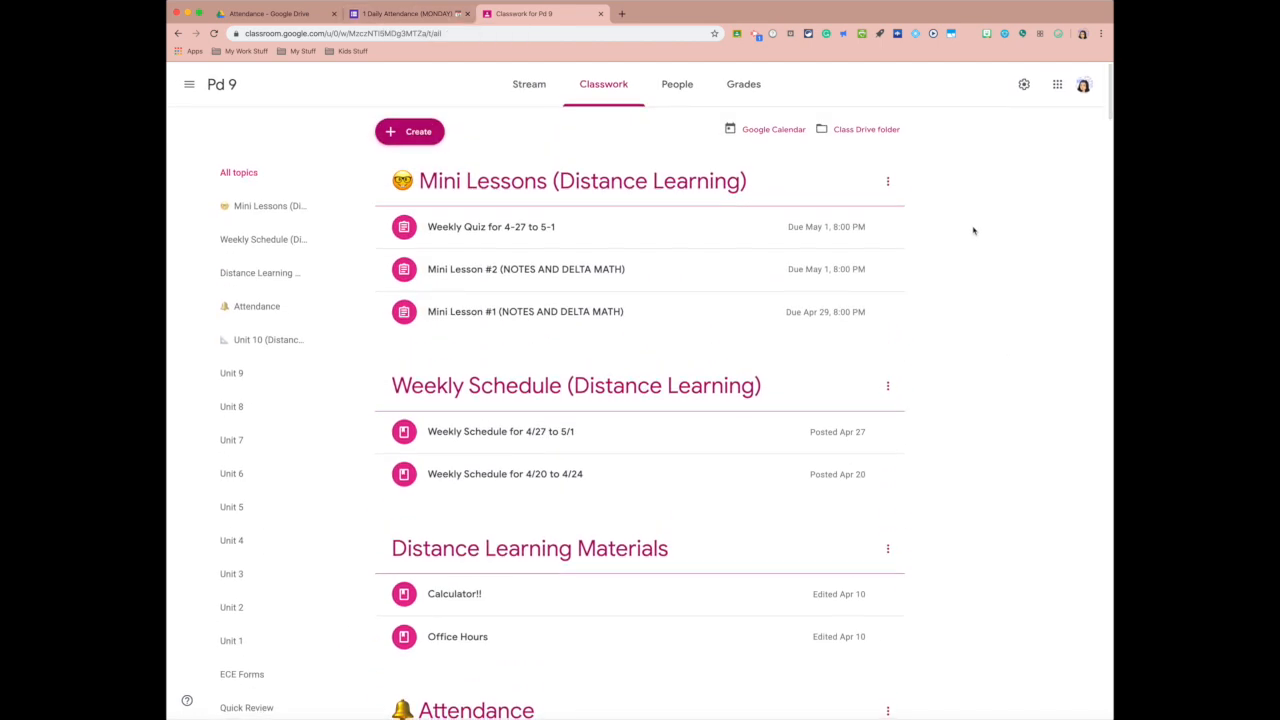